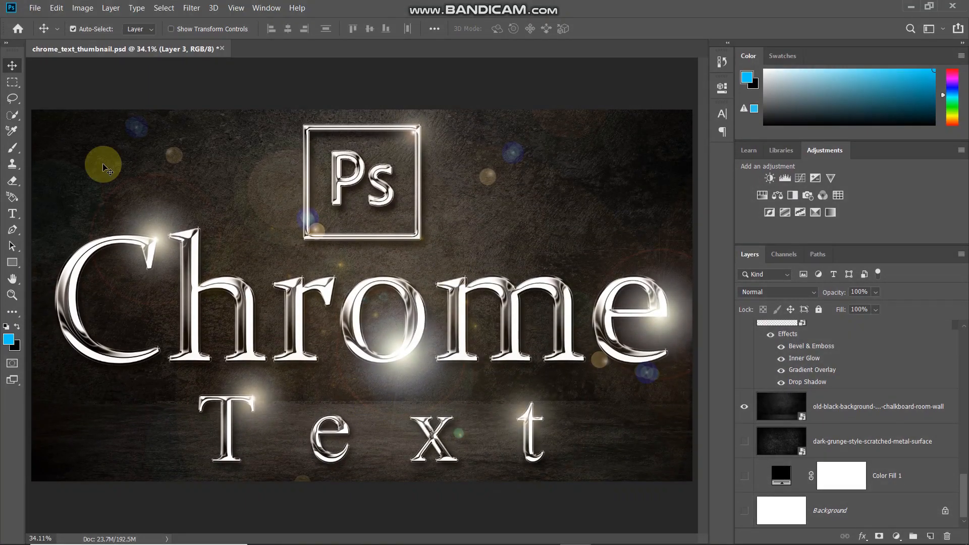
- Create a new white RGB document of 3840 x 2160 pixels at 300 pixels/inch
click(35, 9)
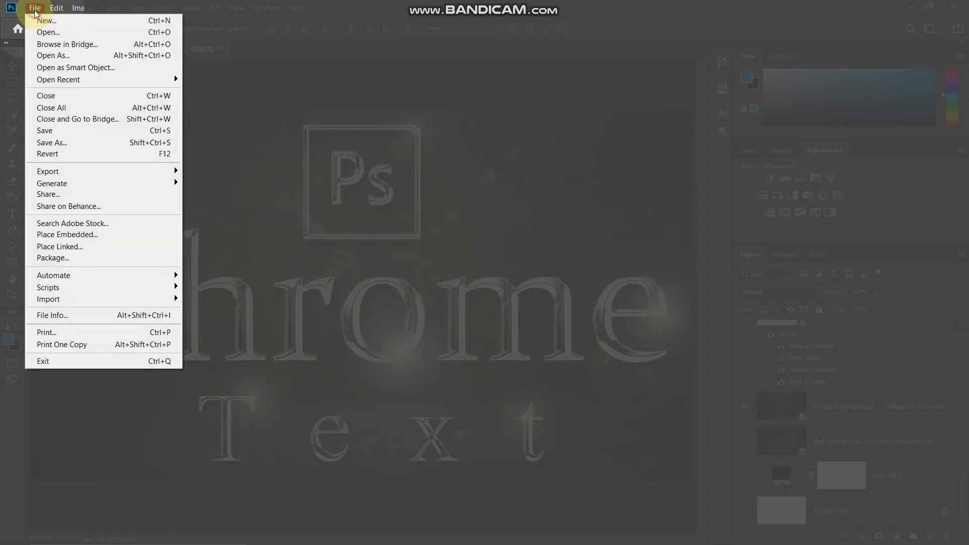
click(45, 20)
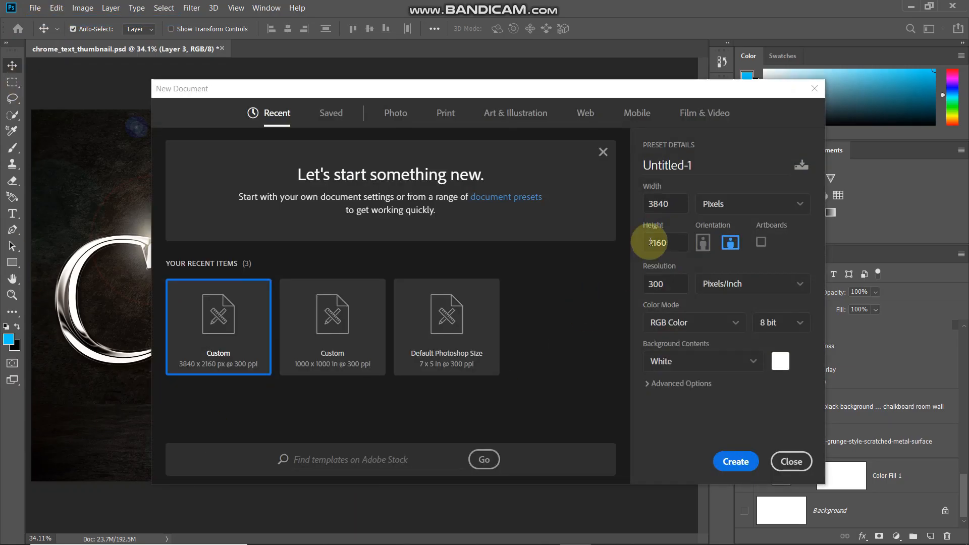
click(671, 207)
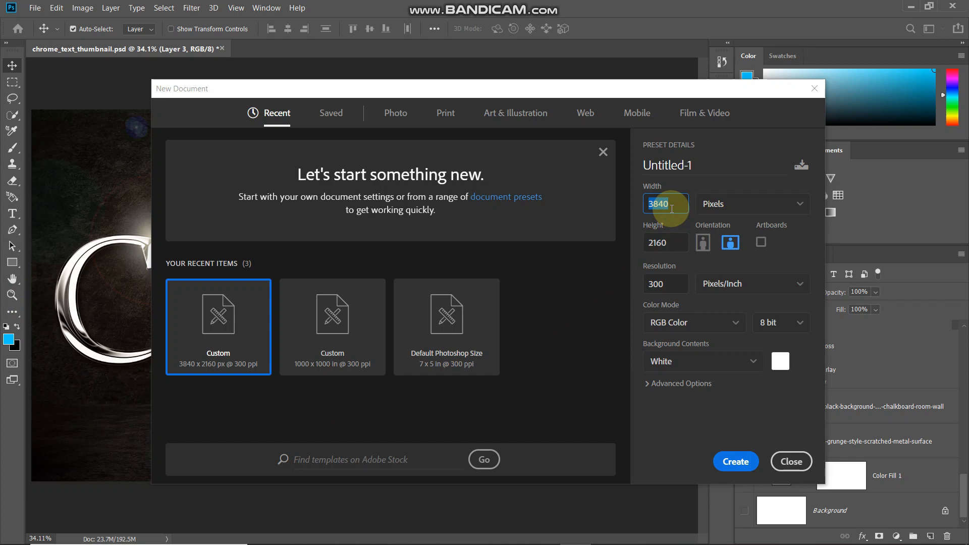
click(671, 244)
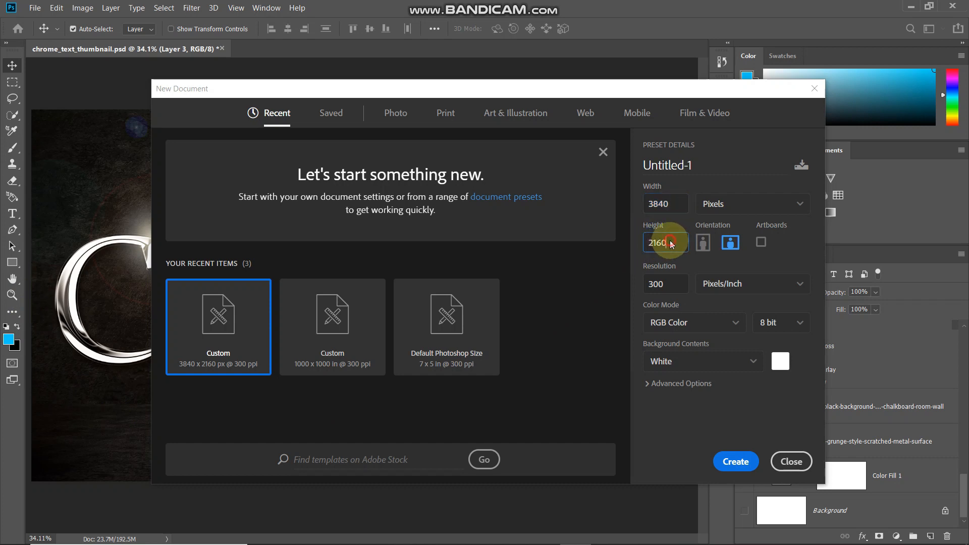
click(666, 283)
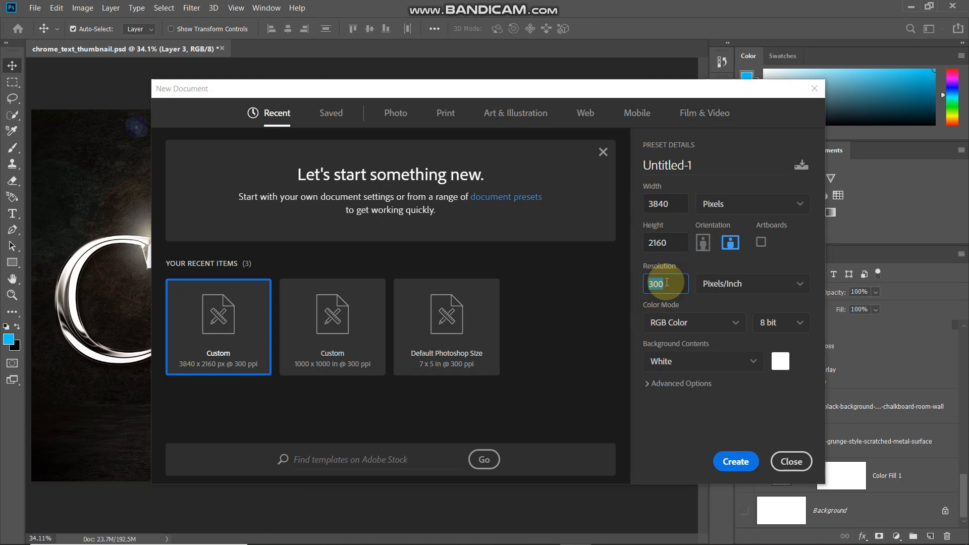
click(735, 461)
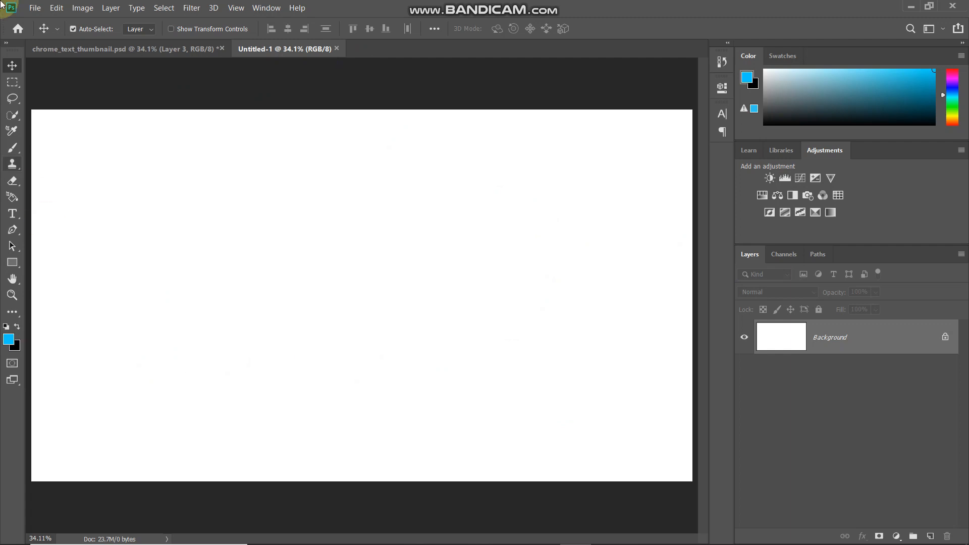
- Place the old-black-background grunge texture image as an embedded object and enlarge it to cover the whole canvas
key(ctrl)
key(ctrl)
click(35, 8)
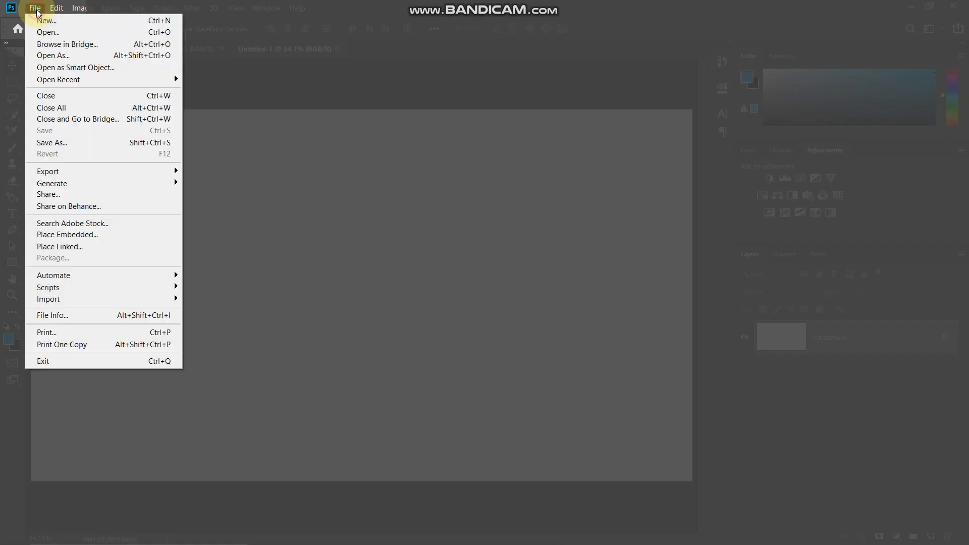
click(72, 234)
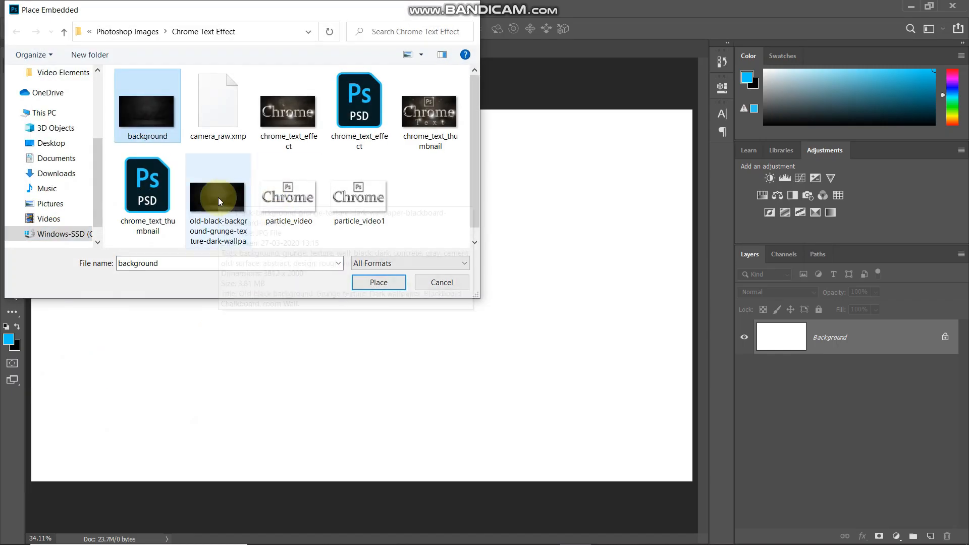
click(218, 198)
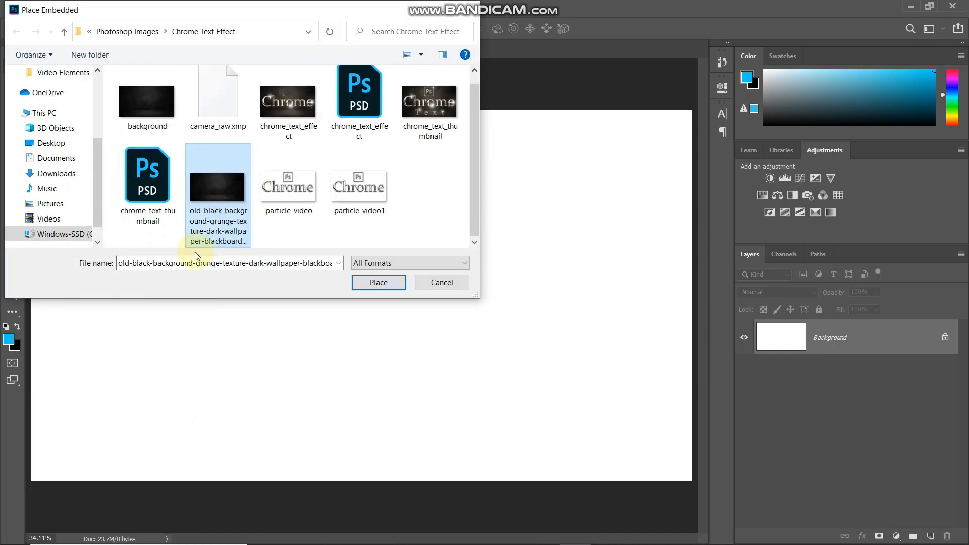
click(367, 284)
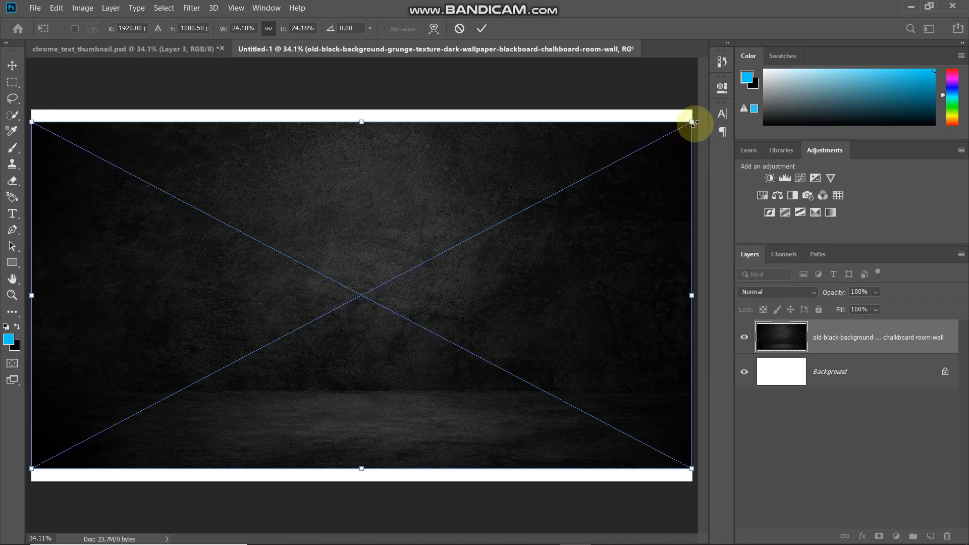
drag(695, 124, 720, 94)
drag(32, 468, 7, 495)
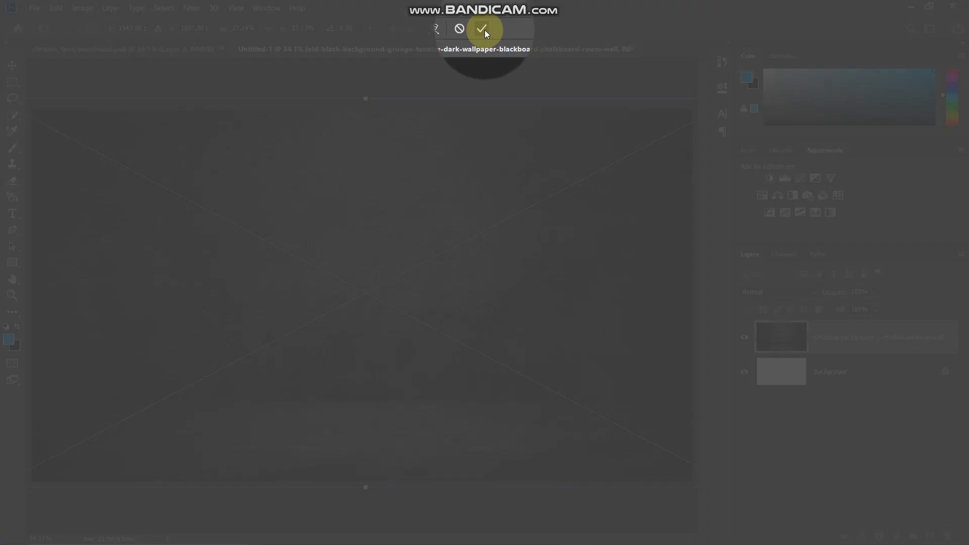
click(482, 29)
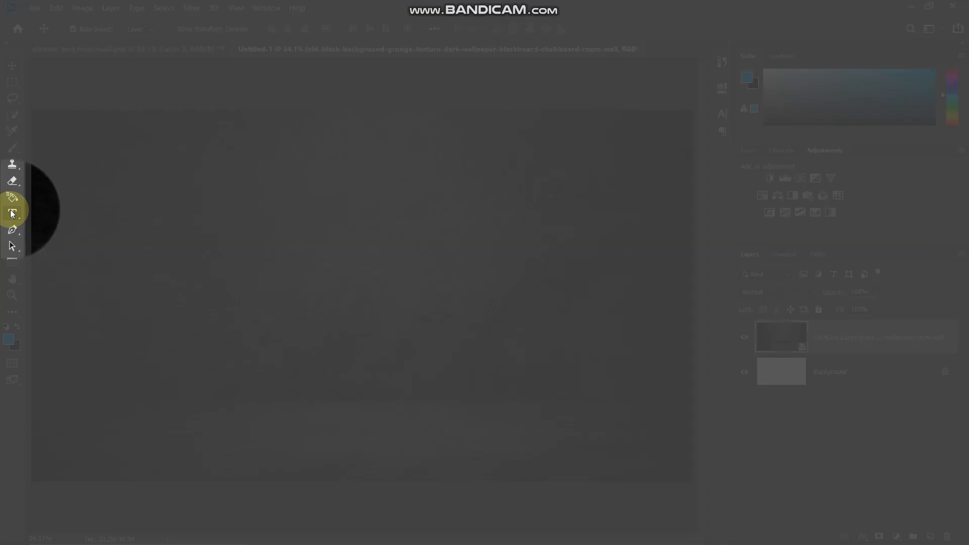
- Set up the Horizontal Type tool with the Constantia font at 250 pt and foreground colour 00c8ff
click(12, 214)
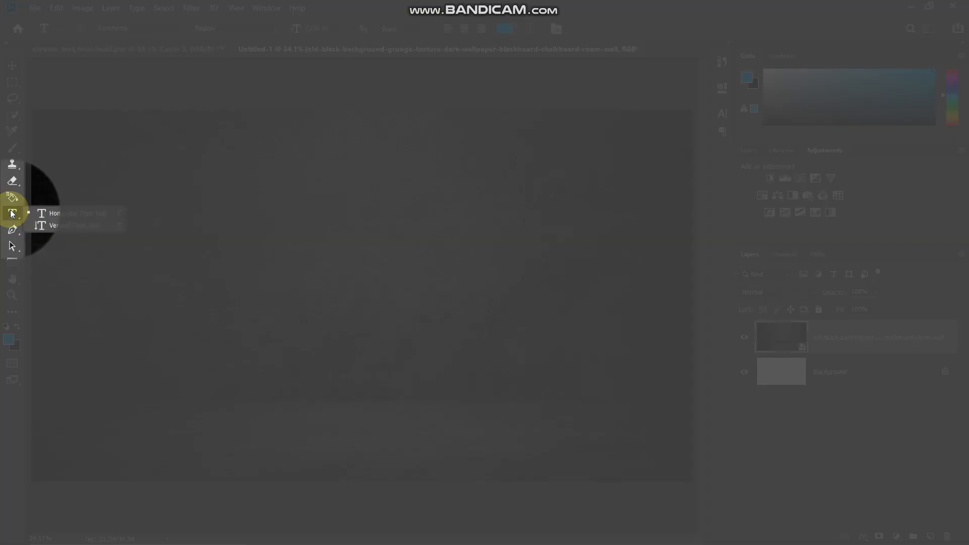
click(71, 213)
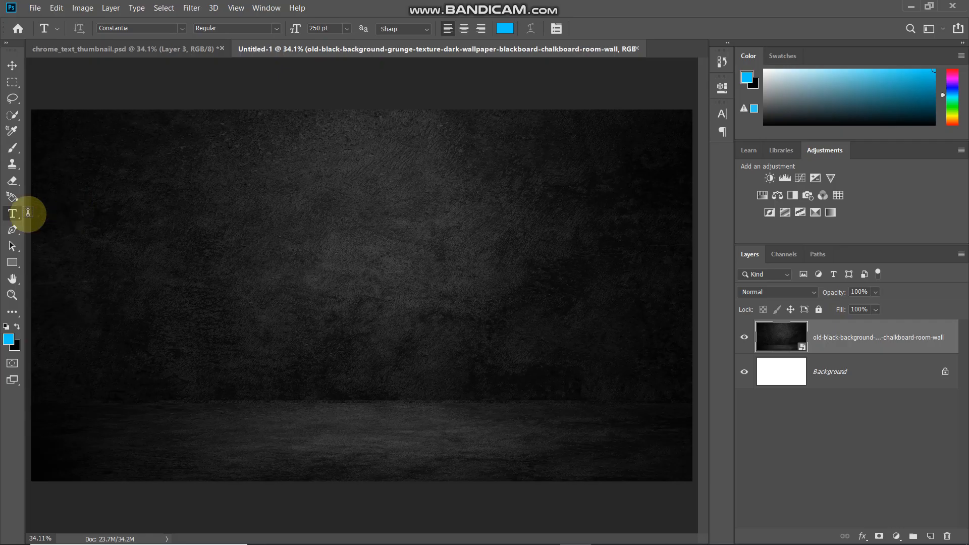
click(183, 30)
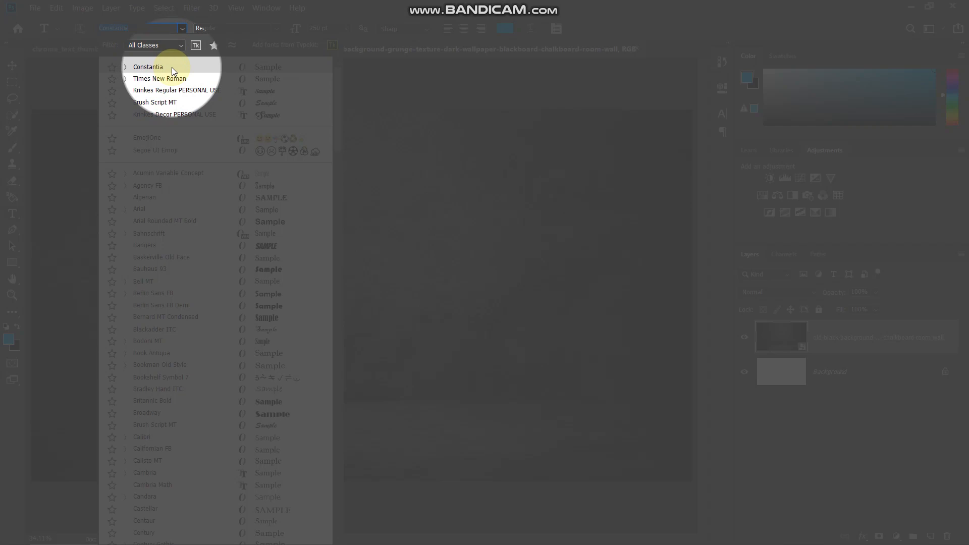
click(143, 66)
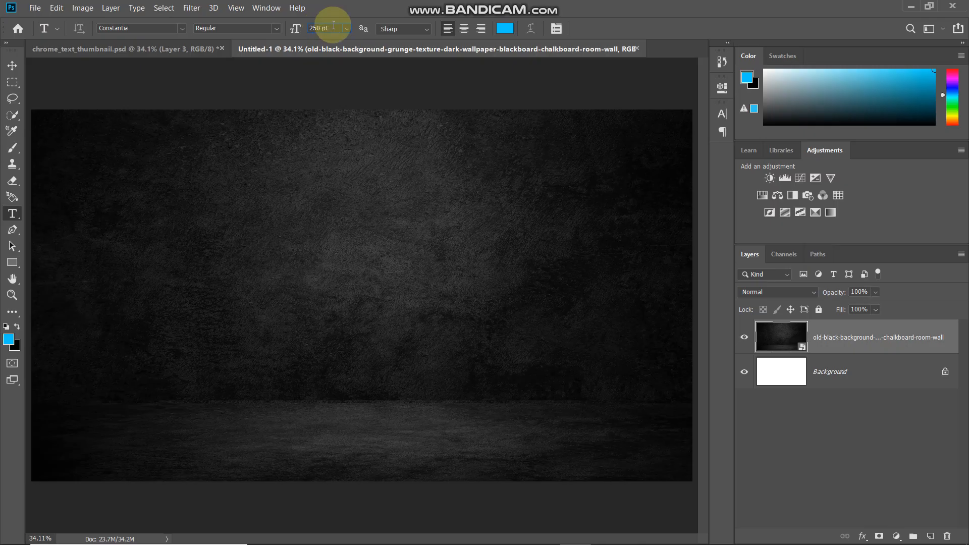
click(10, 341)
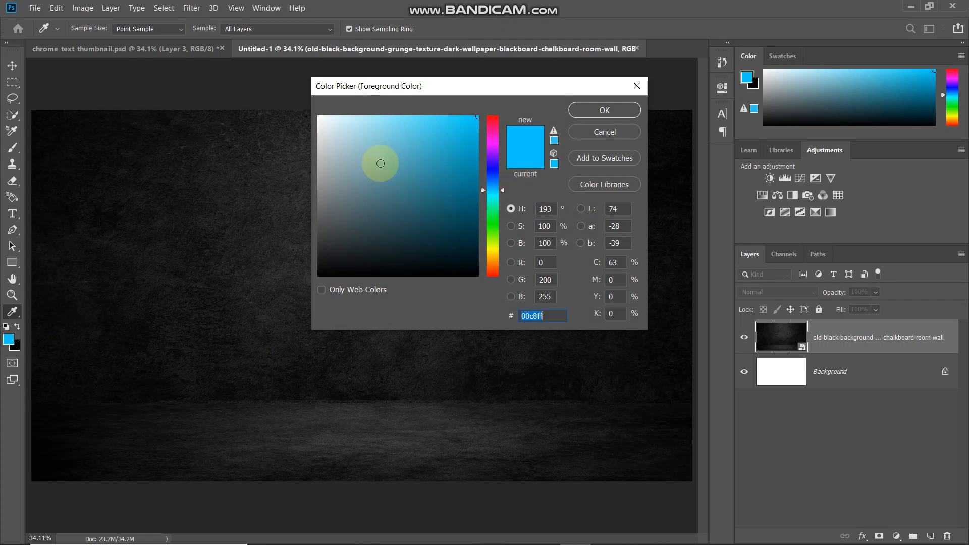
click(582, 114)
key(t)
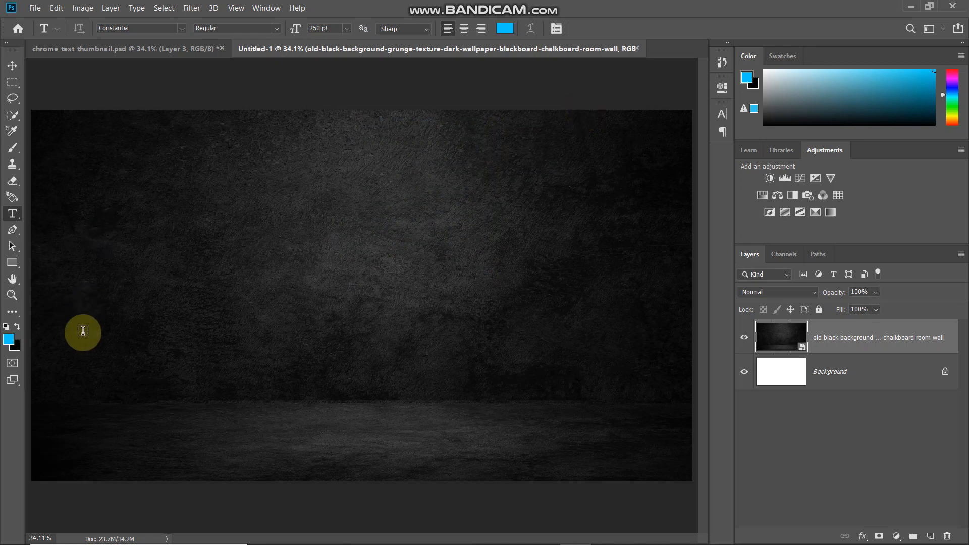
- Add the text "Chrome" across the canvas and commit it
click(60, 302)
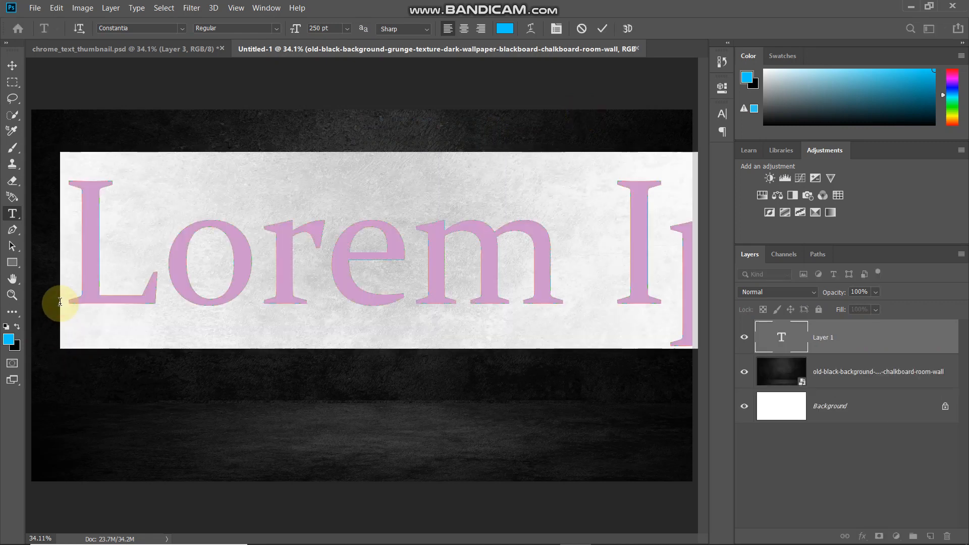
key(BackSpace)
text(Chrome)
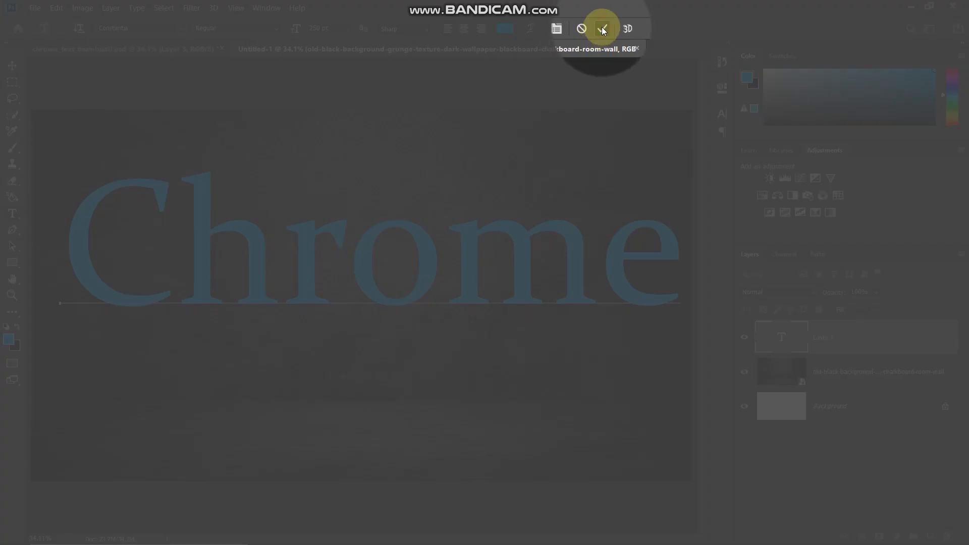
click(603, 29)
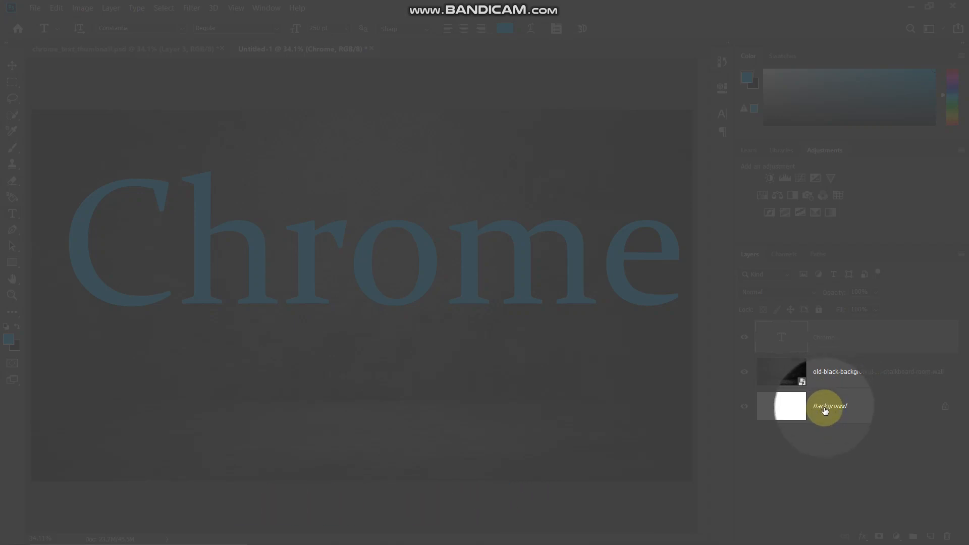
- Align the Chrome text layer with the Background layer at their horizontal and vertical centers
click(825, 410)
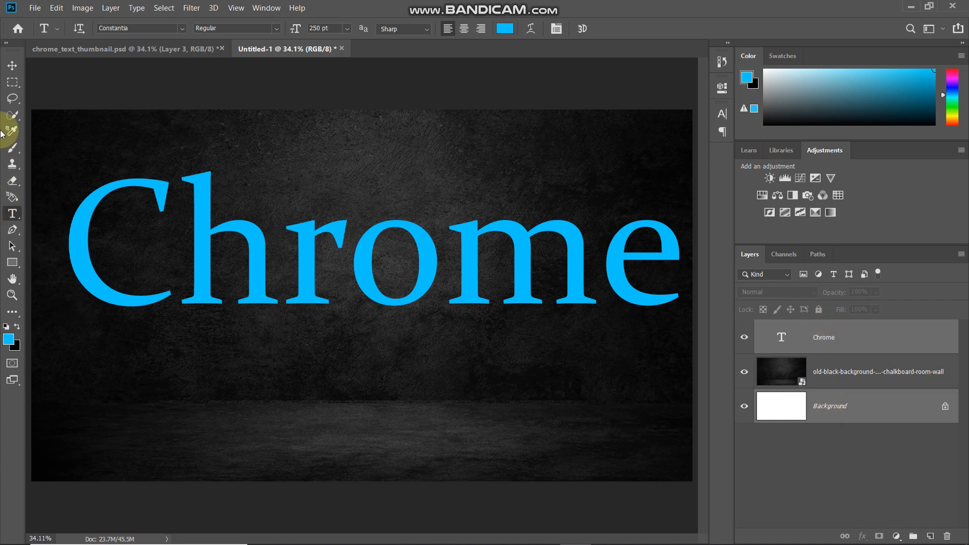
click(12, 65)
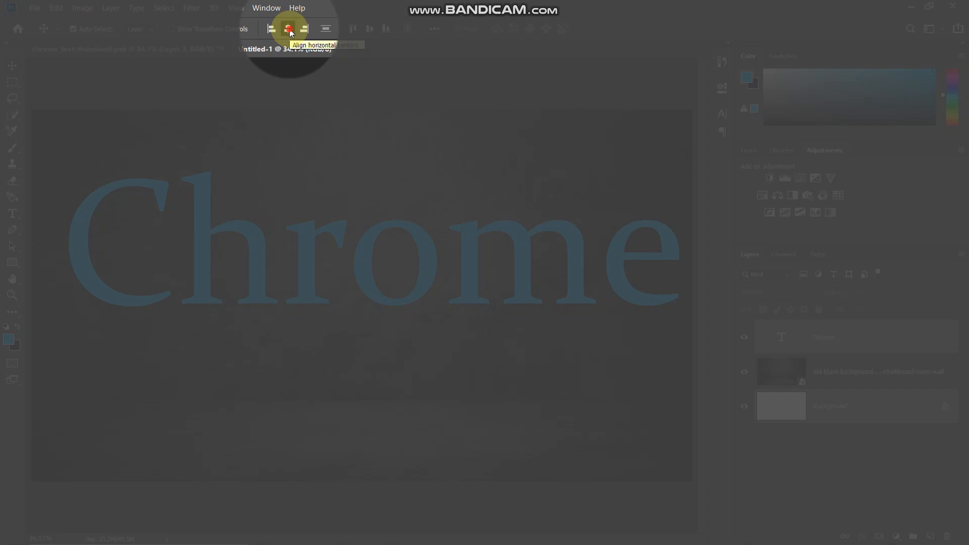
click(289, 31)
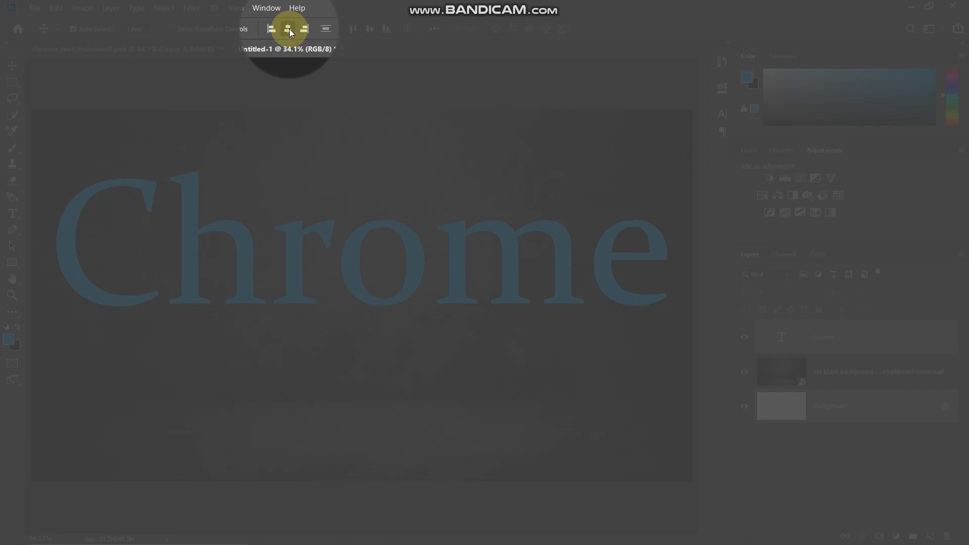
click(371, 28)
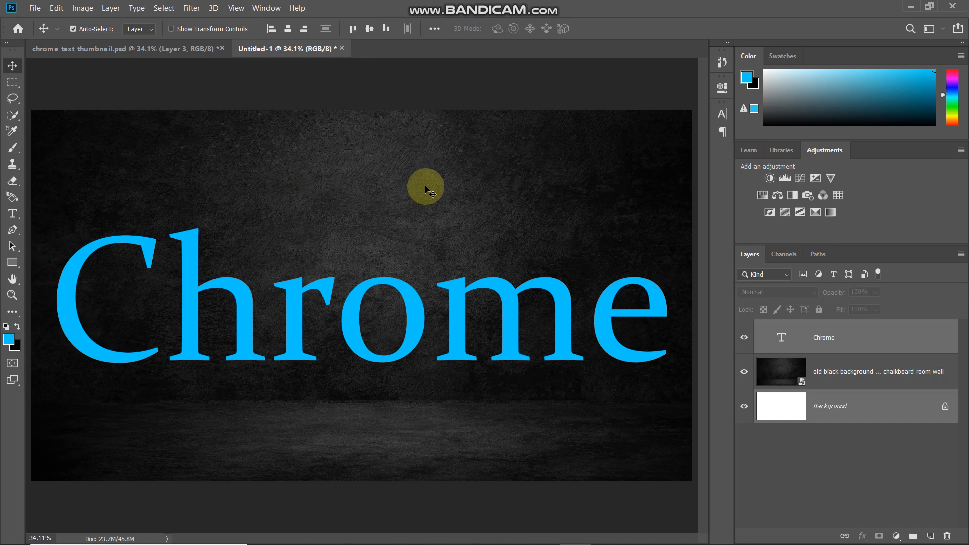
- Convert the Chrome text layer to a smart object
click(861, 336)
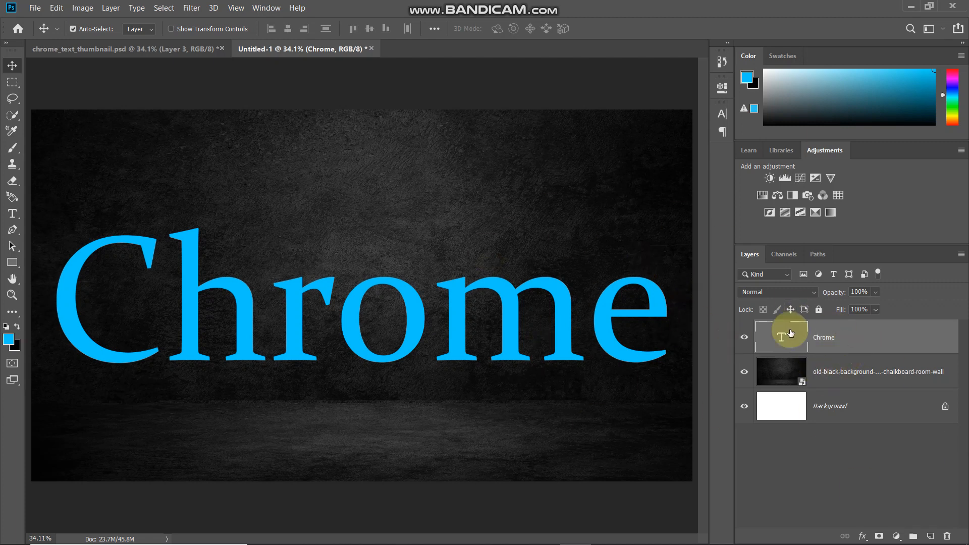
right_click(859, 338)
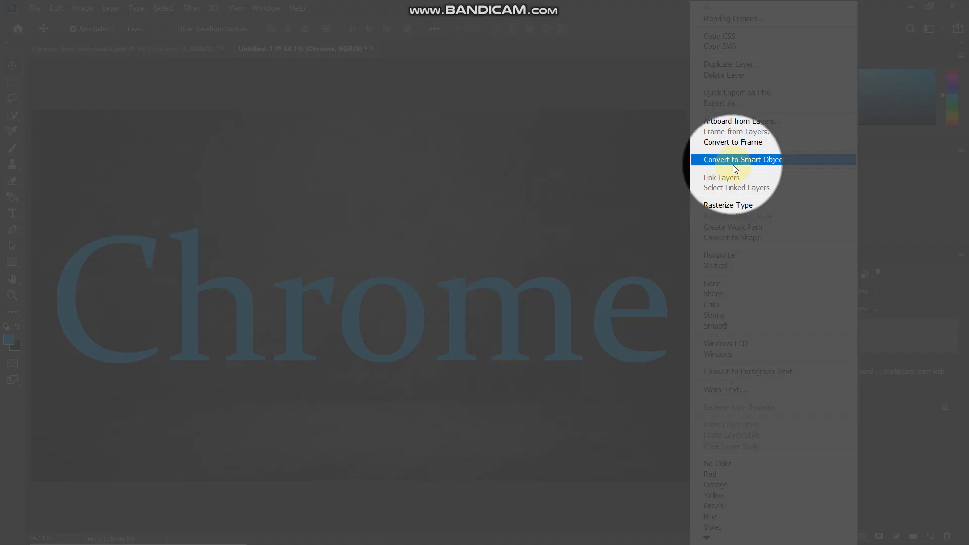
click(746, 161)
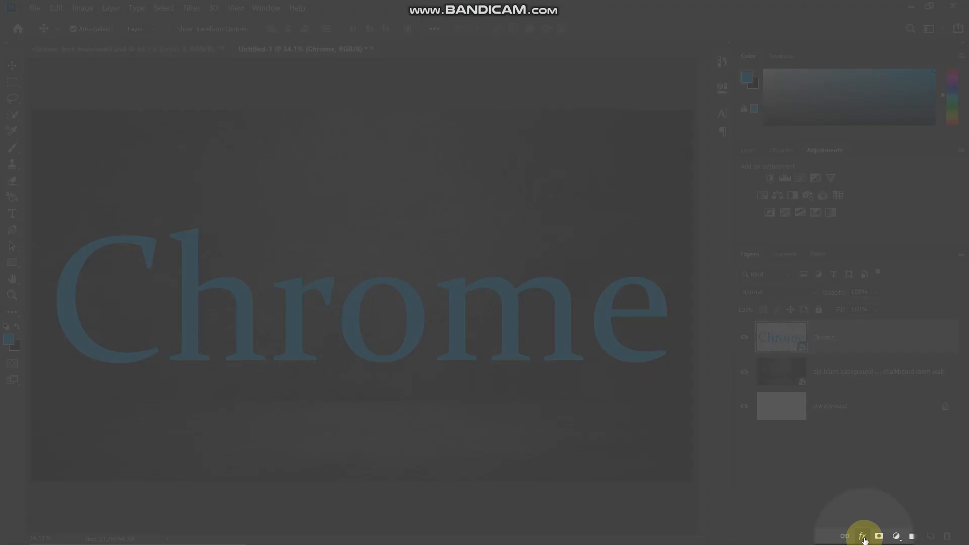
- Add a Color Overlay to the Chrome layer with colour b2b2b2, Normal blend mode and 100% opacity
click(863, 537)
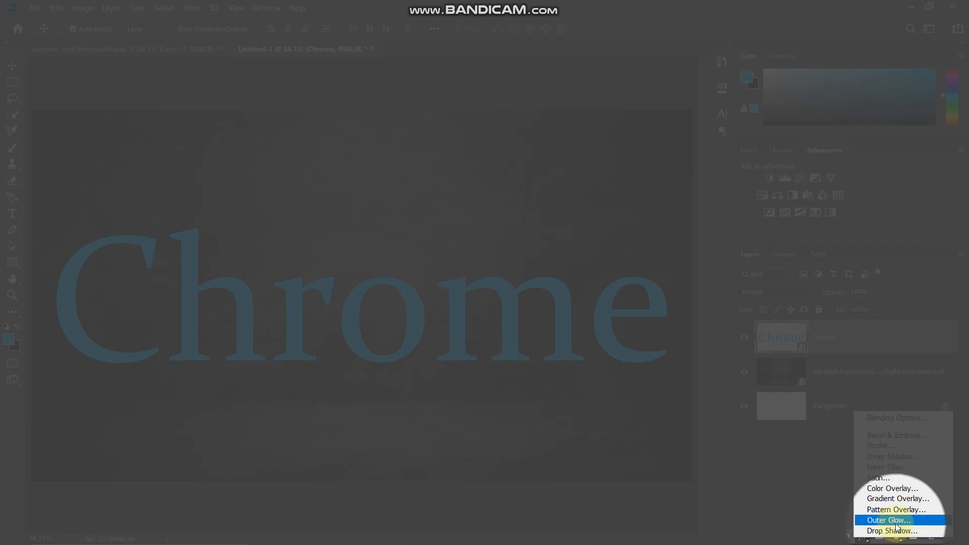
click(884, 489)
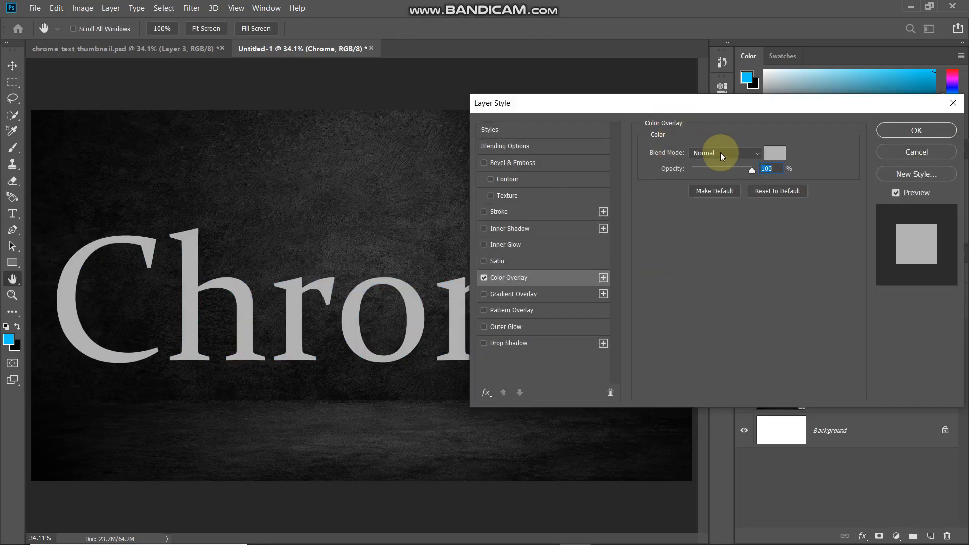
click(780, 157)
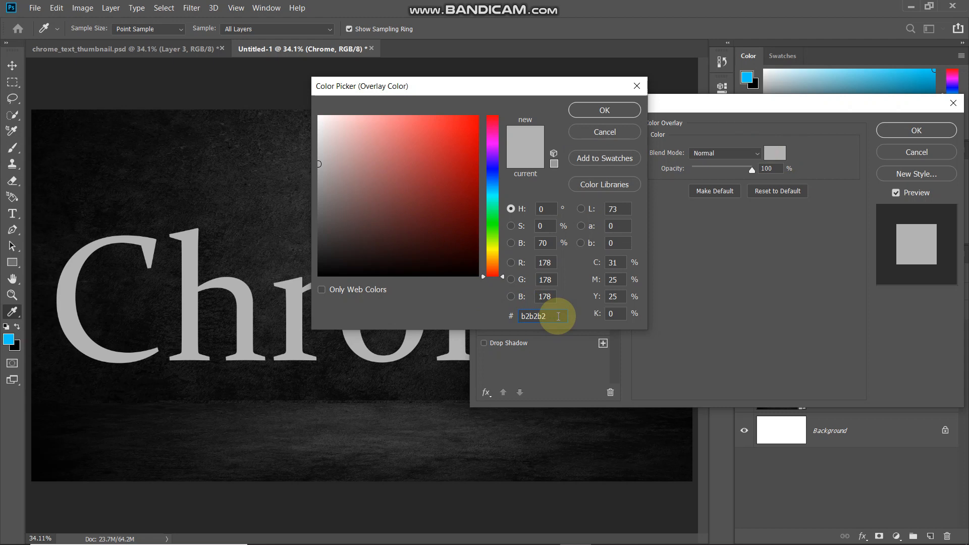
click(581, 108)
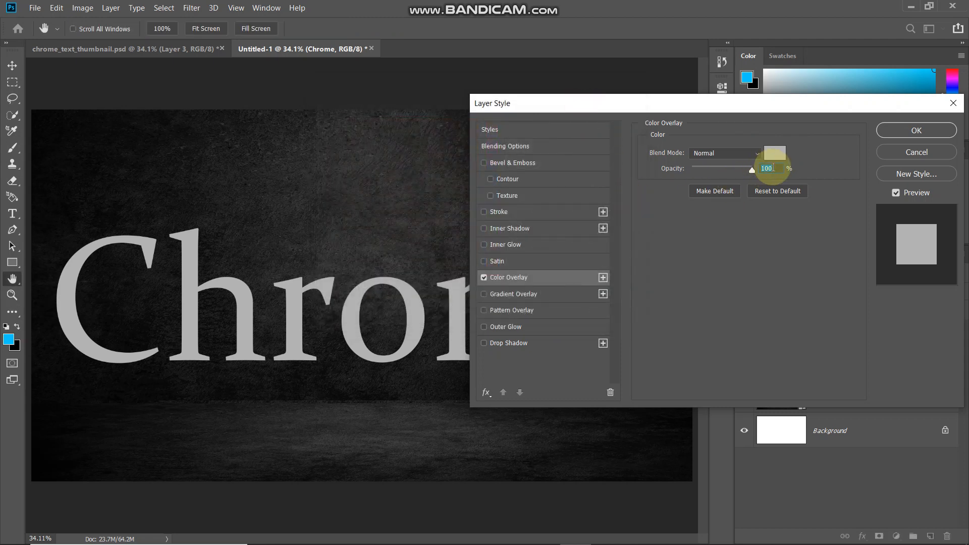
click(774, 168)
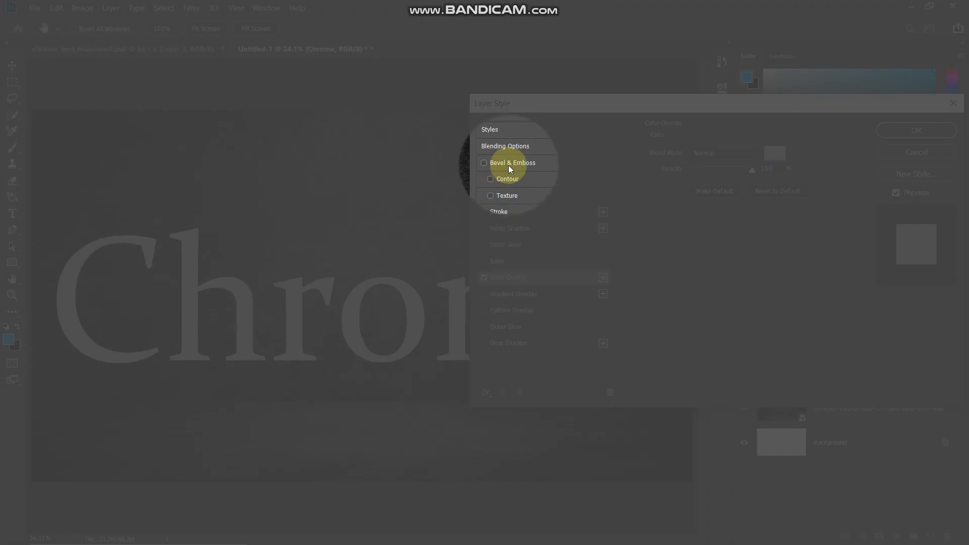
- Add a Bevel & Emboss to the Chrome layer with Inner Bevel style, 1000% depth, 45 px size and 5 px soften
click(510, 166)
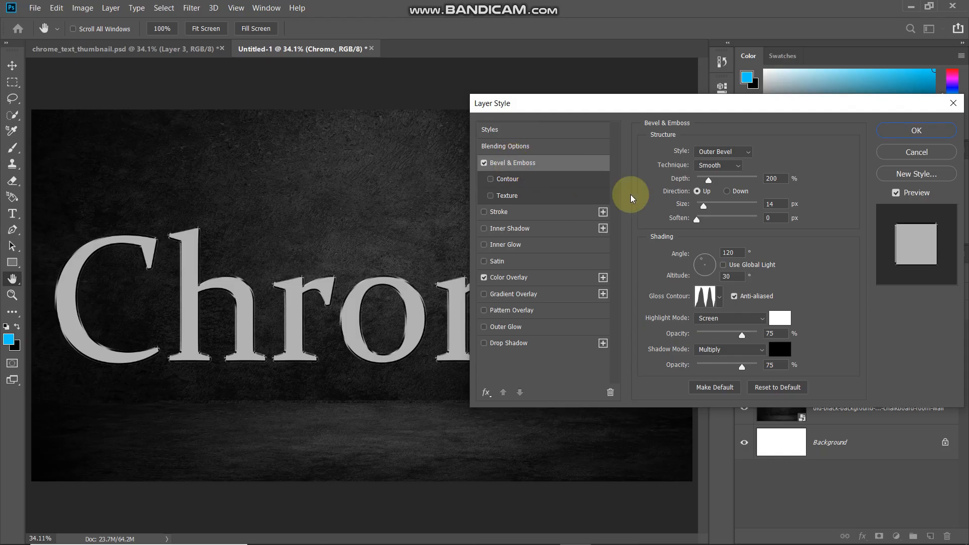
click(720, 151)
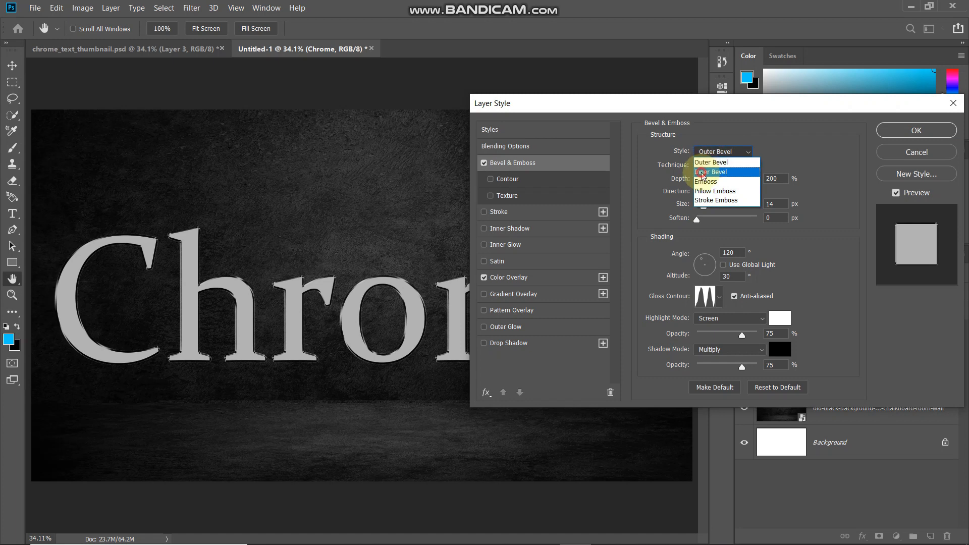
click(702, 172)
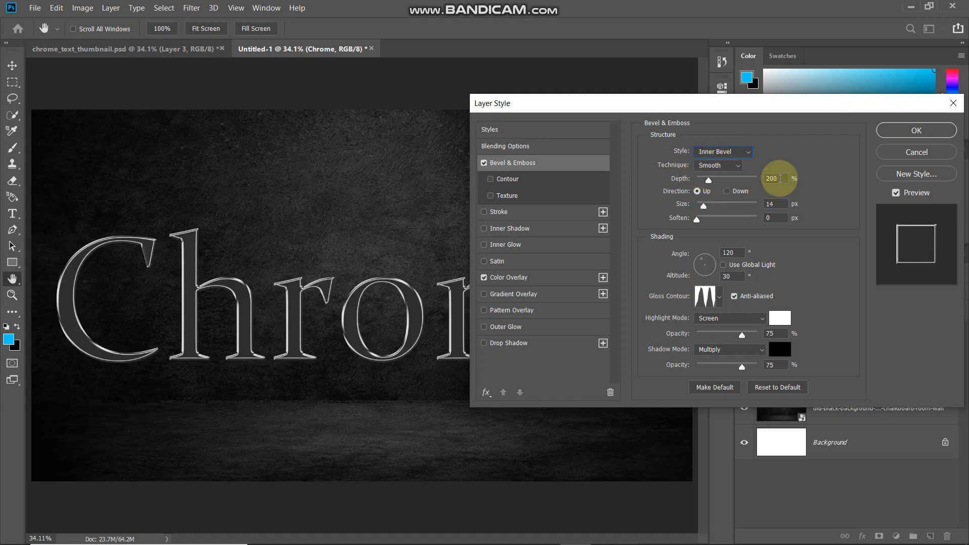
key(BackSpace)
key(BackSpace)
key(BackSpace)
text(1000)
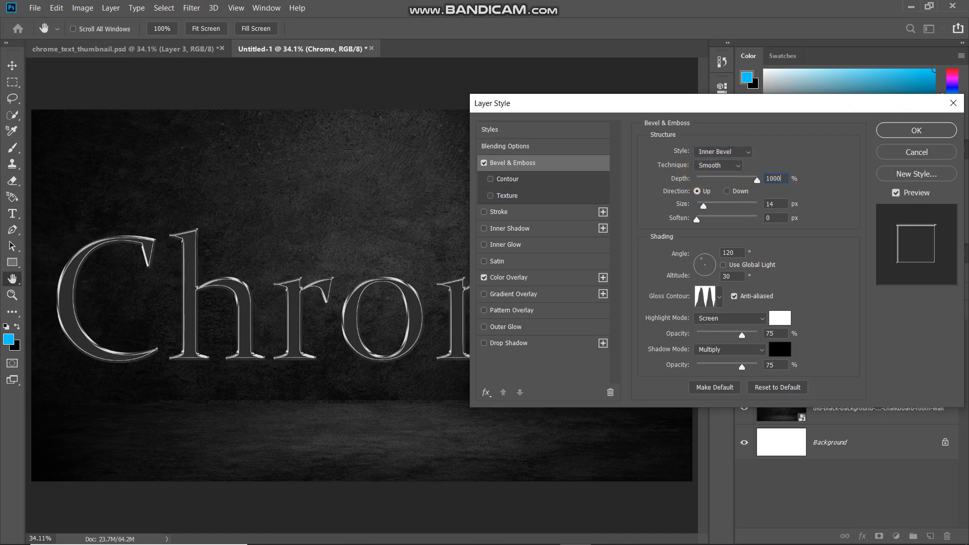
click(786, 201)
text(45)
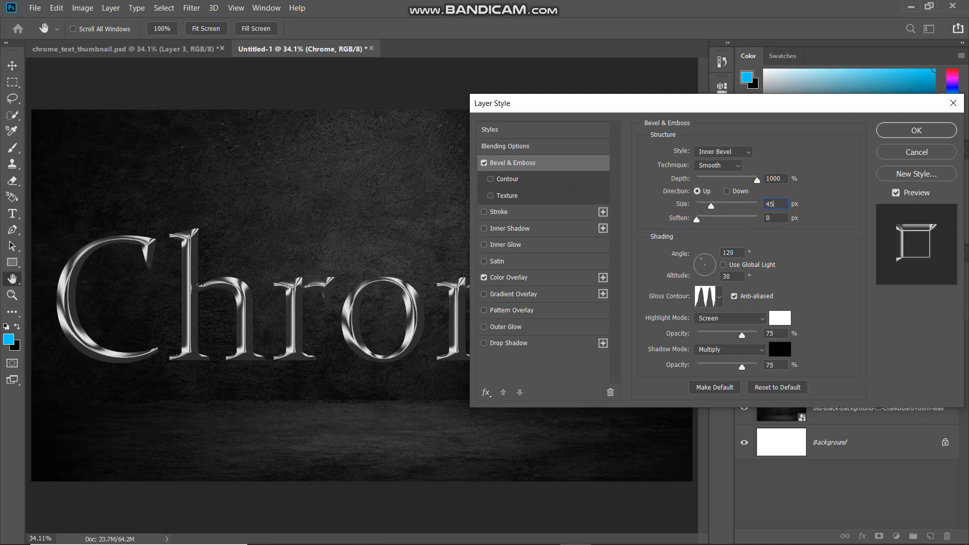
key(Tab)
text(5)
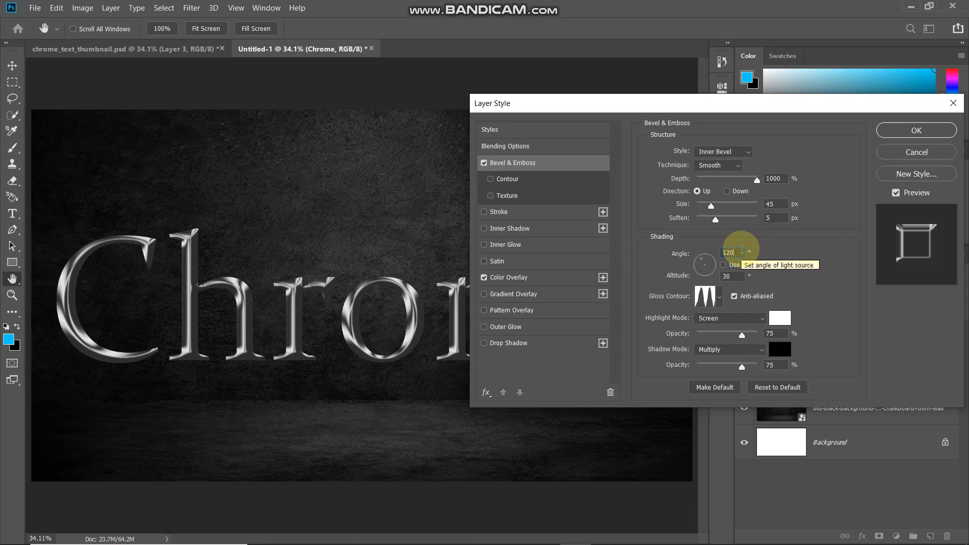
- Set the bevel's gloss contour to the plain diagonal linear curve, with angle 120° and altitude 30°
click(732, 276)
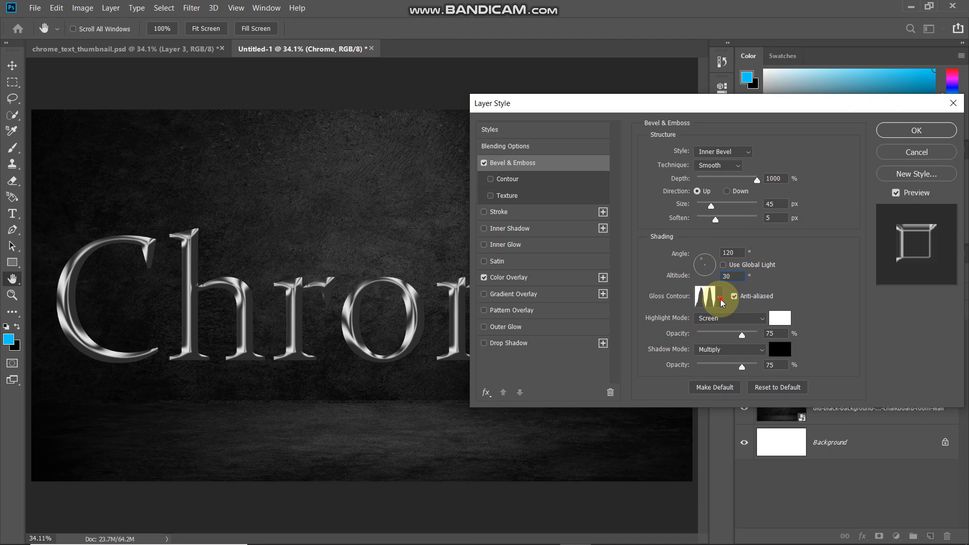
click(721, 298)
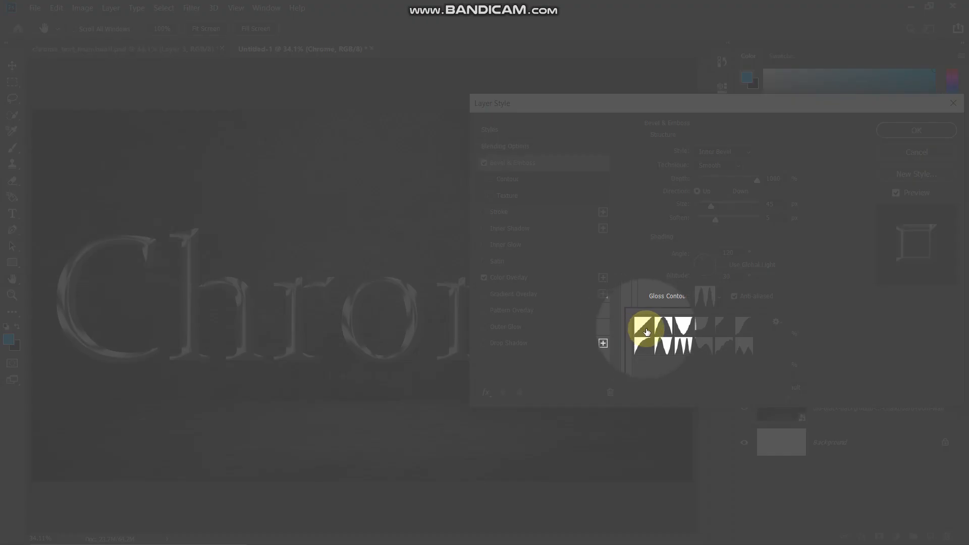
click(645, 331)
click(647, 331)
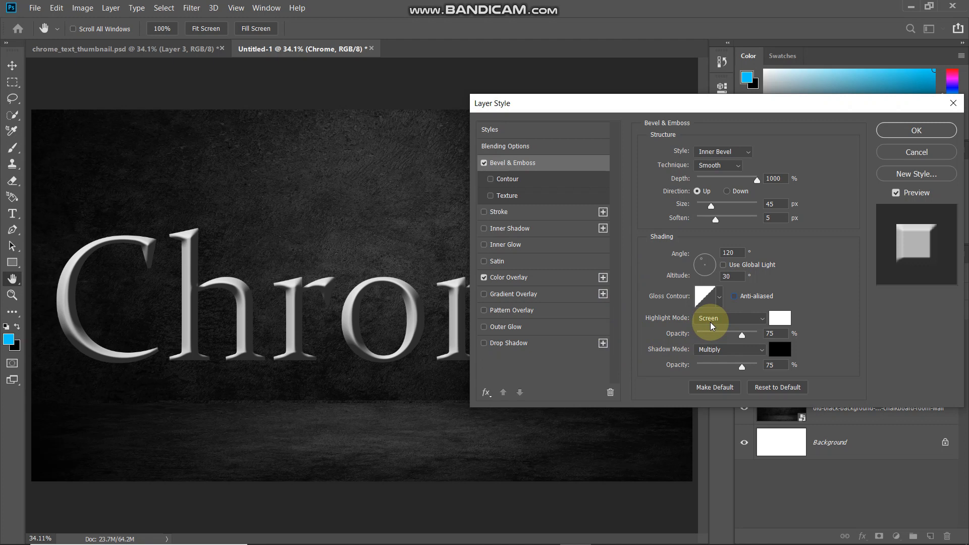
- Confirm ffffff as the bevel's highlight colour and 000000 as its shadow colour
click(779, 318)
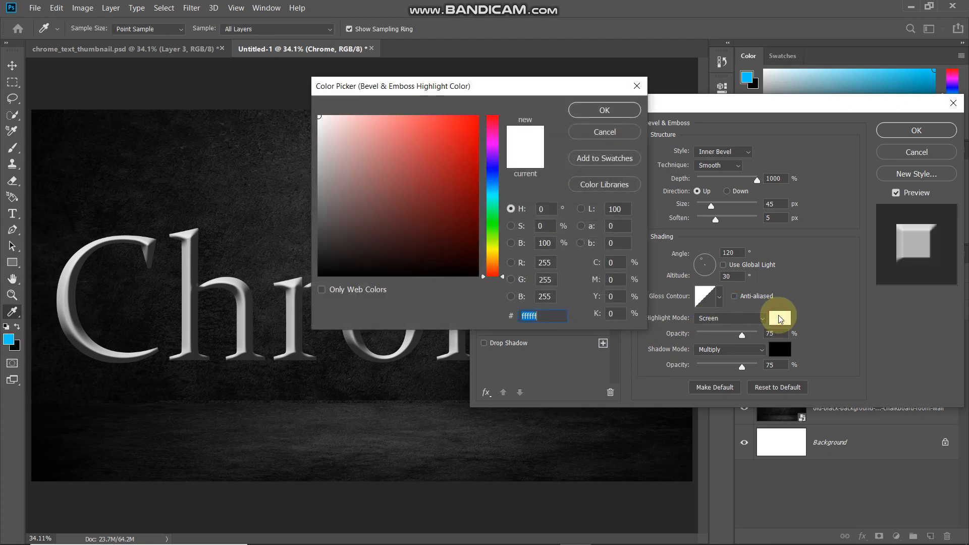
click(583, 113)
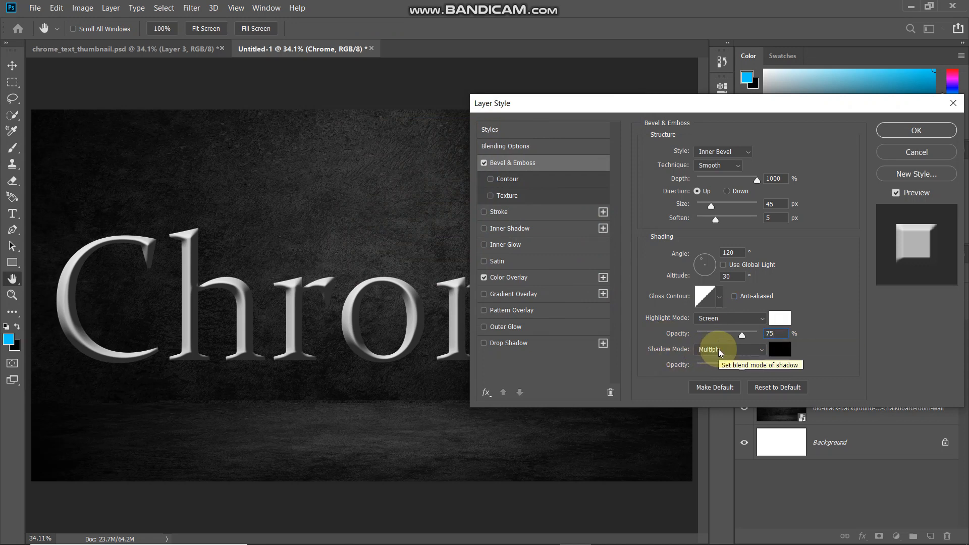
click(785, 355)
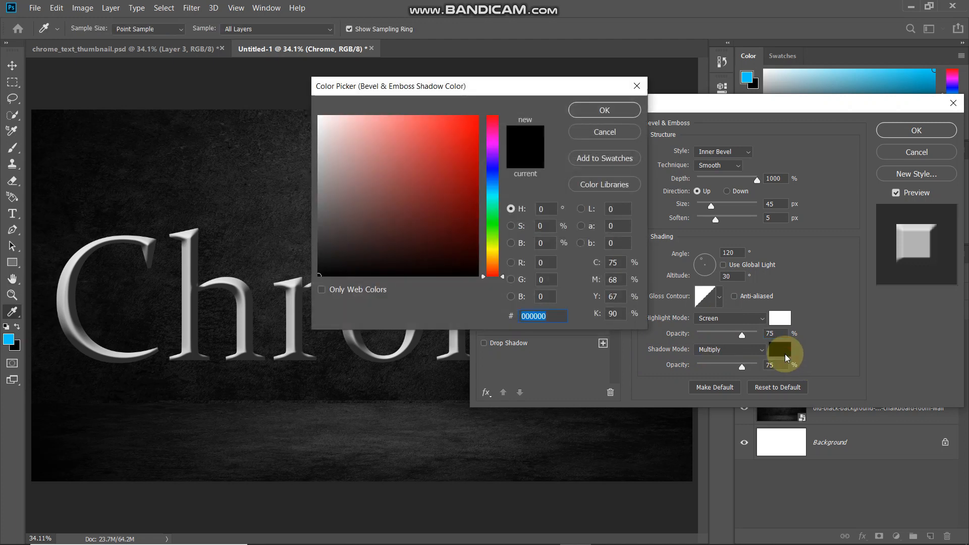
click(581, 110)
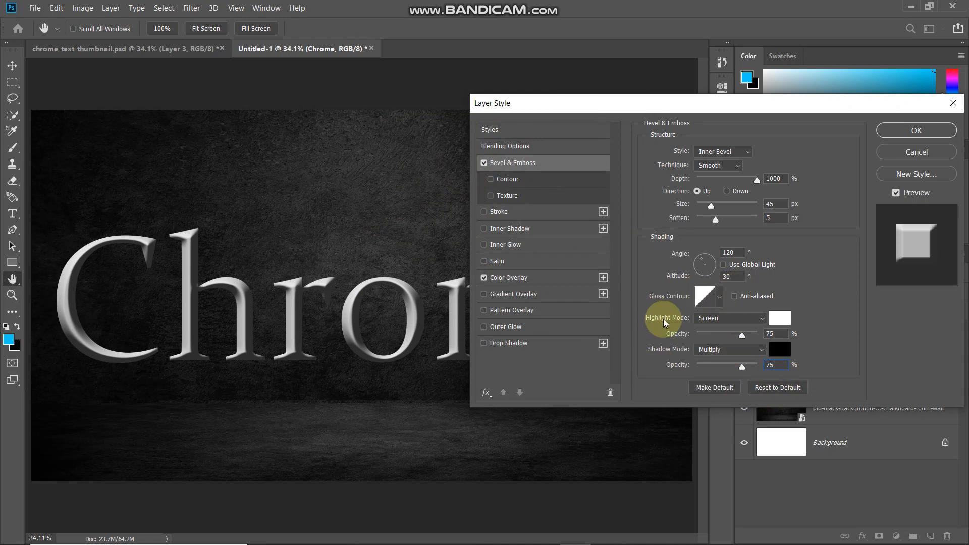
- Apply the layer style and convert the Chrome layer to a smart object again
click(485, 163)
click(484, 163)
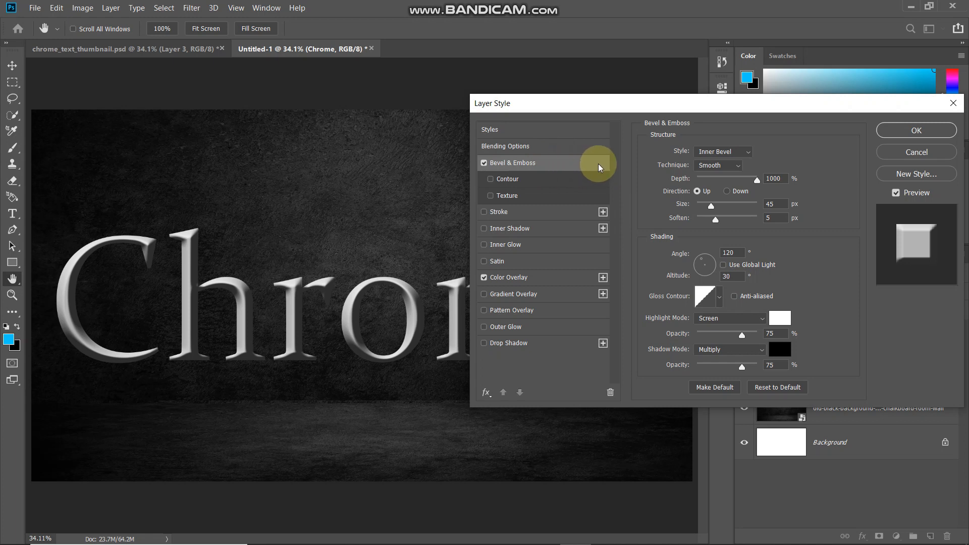
click(891, 135)
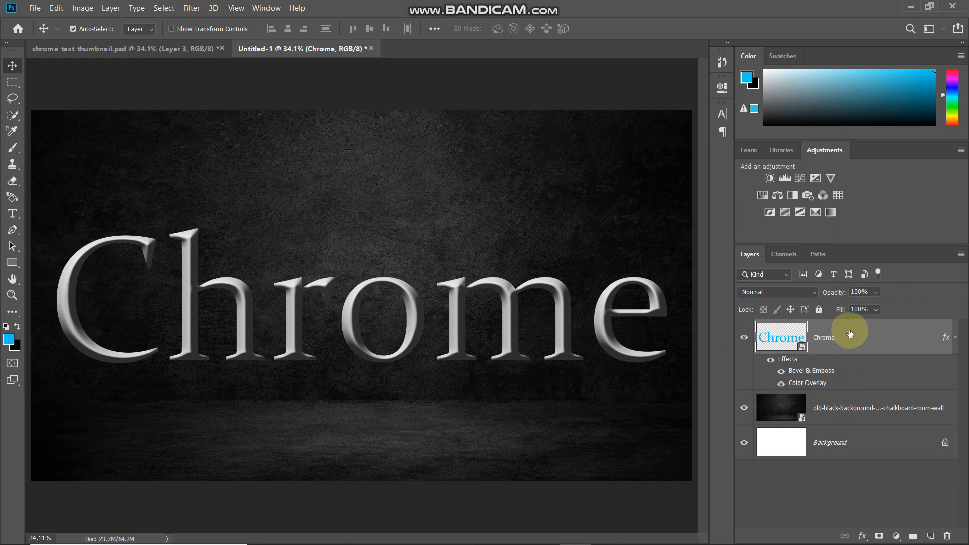
right_click(853, 333)
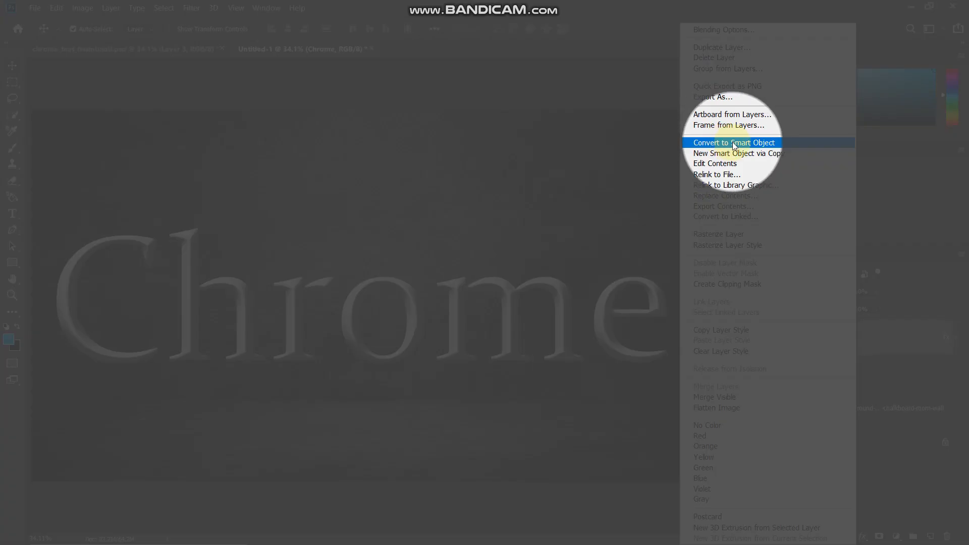
click(731, 143)
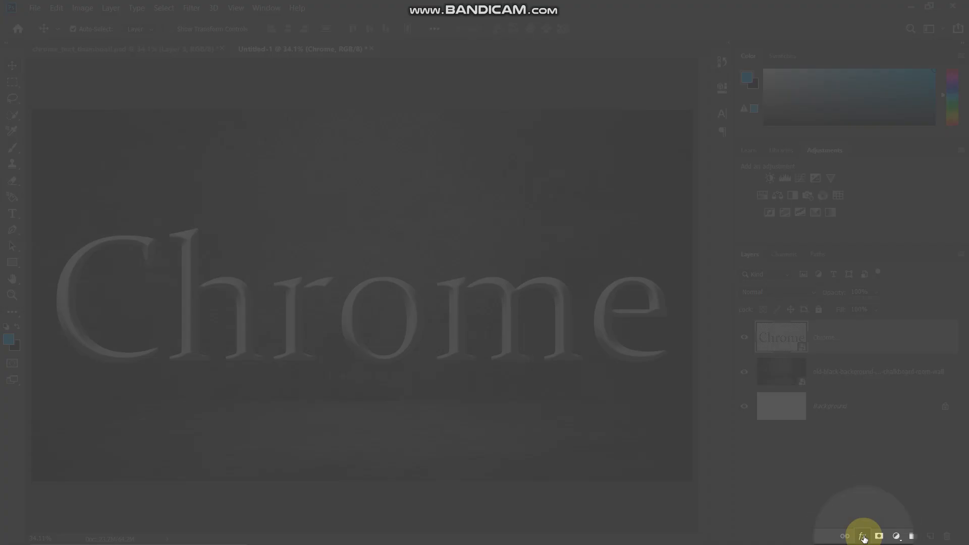
- Add a new Bevel & Emboss to the Chrome layer with Outer Bevel style, 200% depth, 14 px size and 0 px soften
click(863, 536)
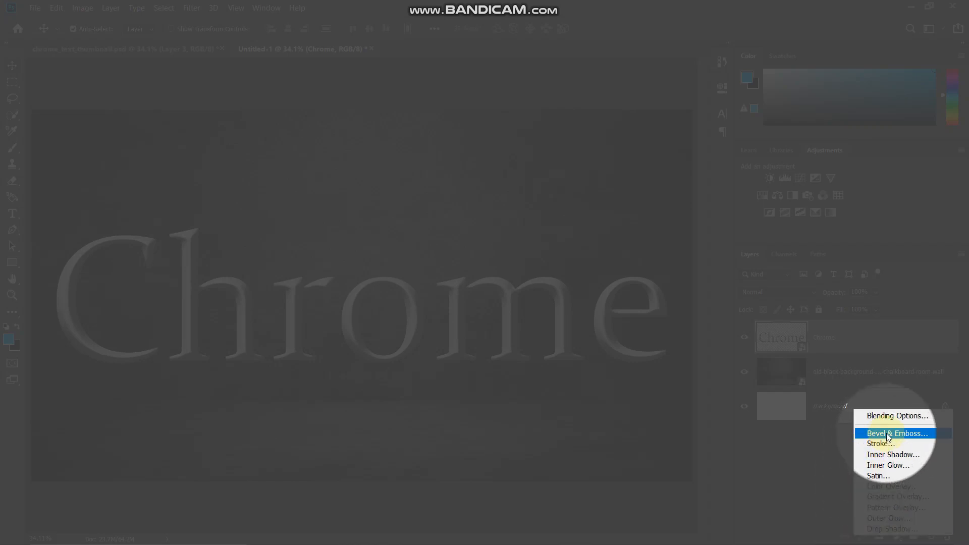
click(888, 434)
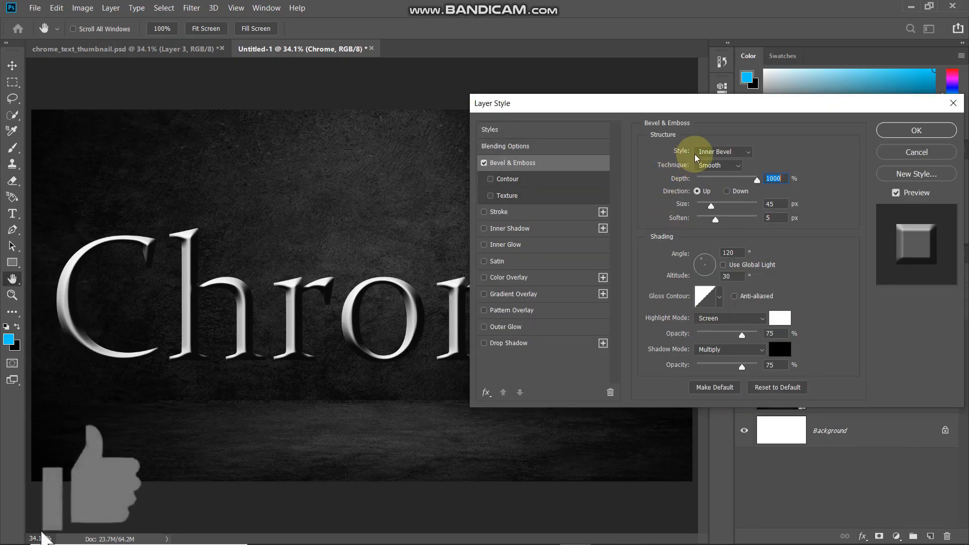
click(696, 152)
click(707, 147)
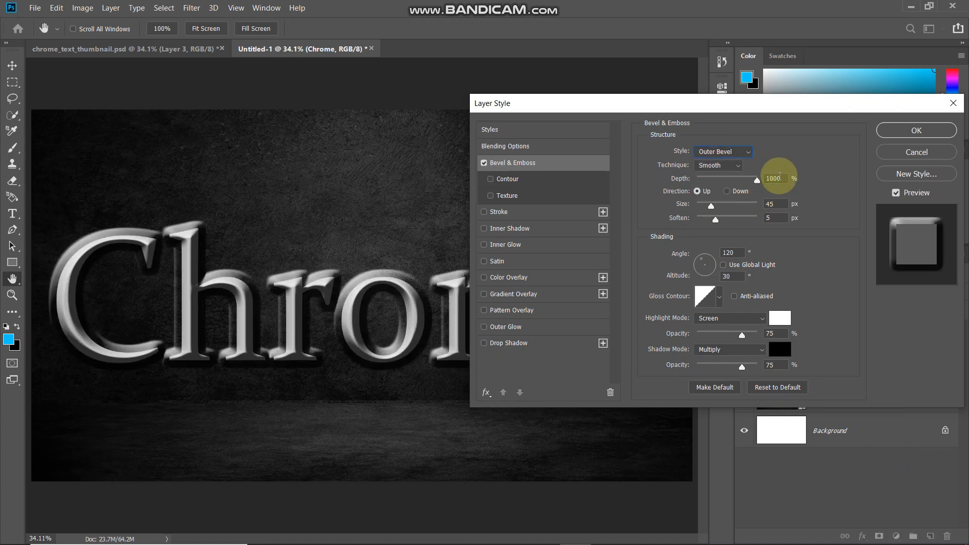
text(1)
text(200)
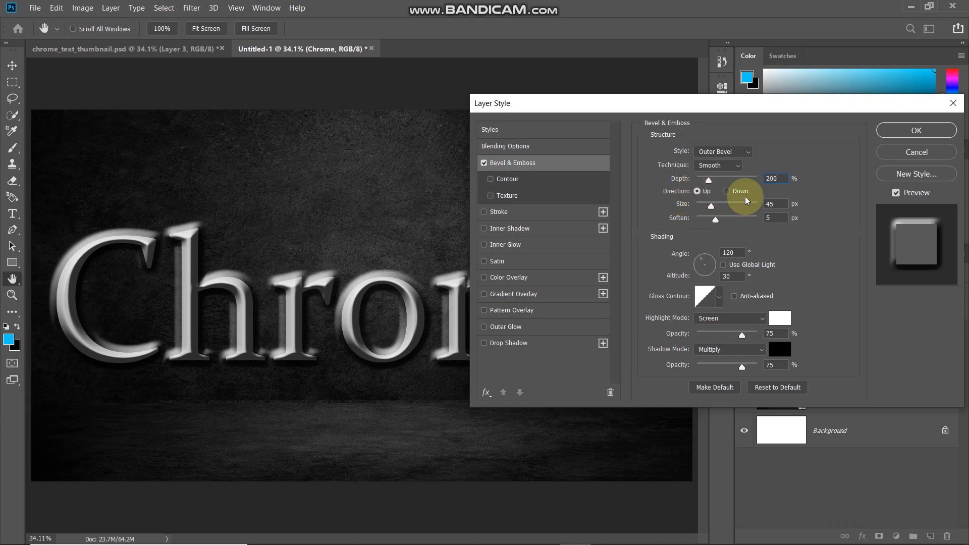
key(BackSpace)
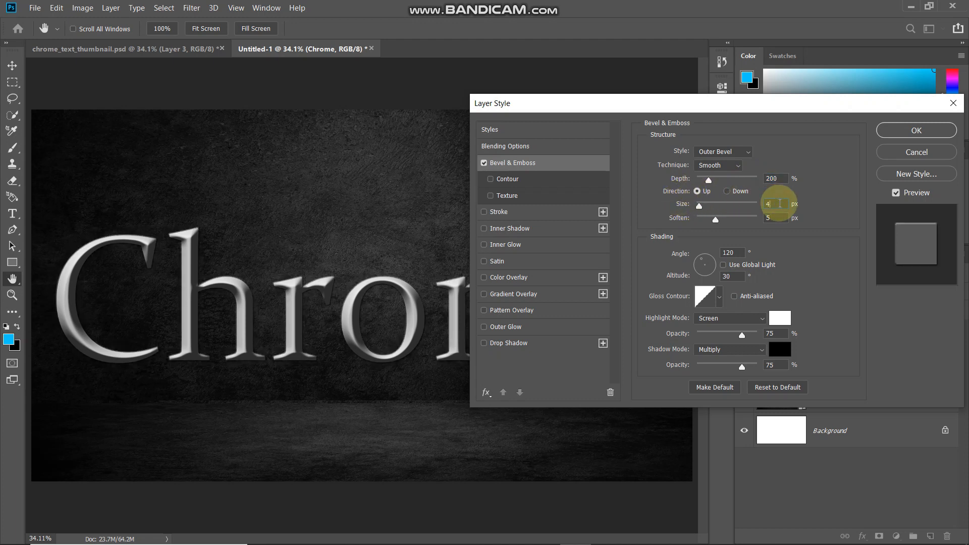
key(BackSpace)
text(14)
key(Tab)
text(0)
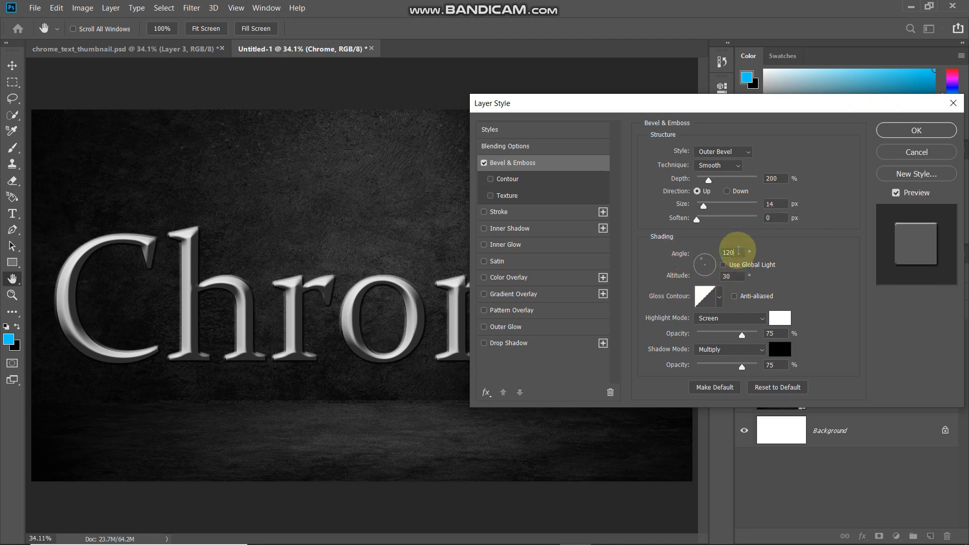
- Give the outer bevel the double-ring gloss contour, with highlight and shadow opacity at 75%, and compare the text with and without it
click(738, 250)
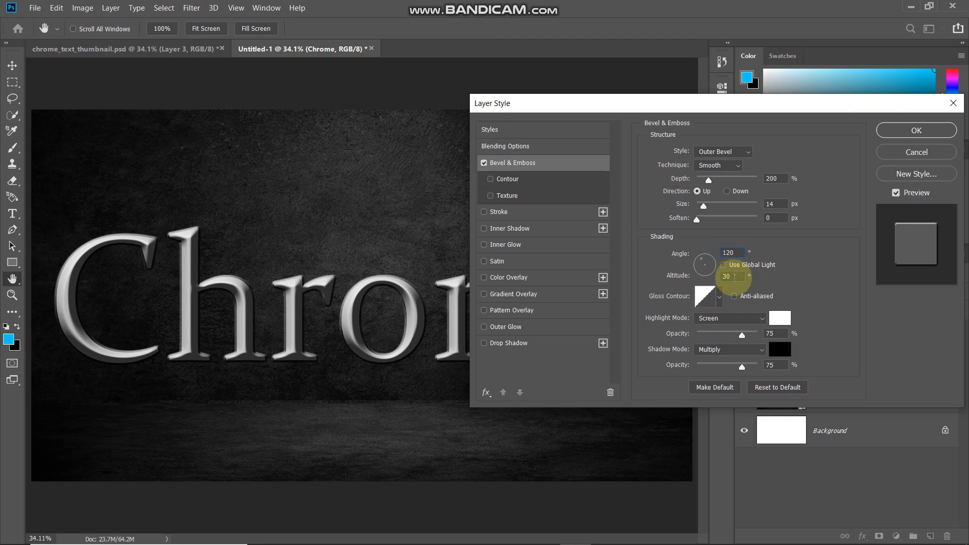
click(719, 298)
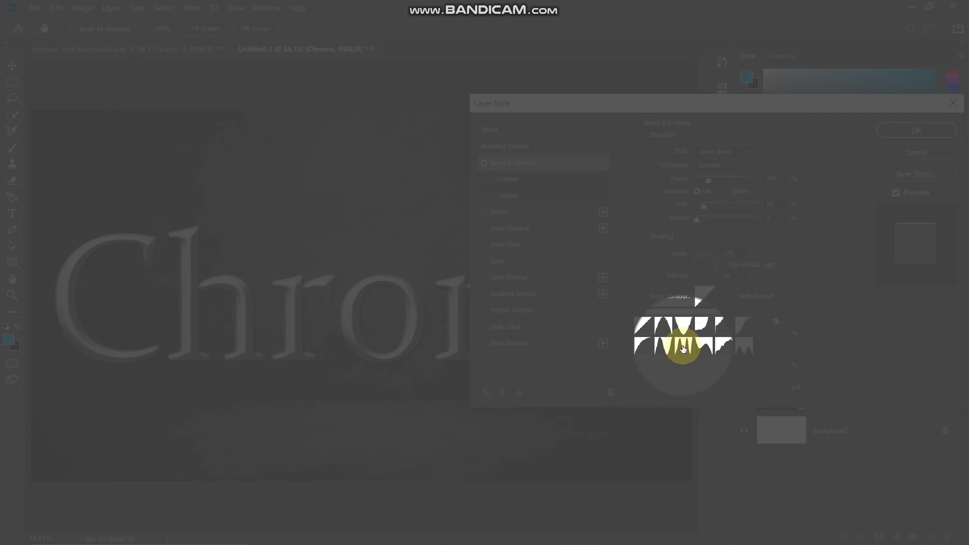
click(683, 348)
click(683, 348)
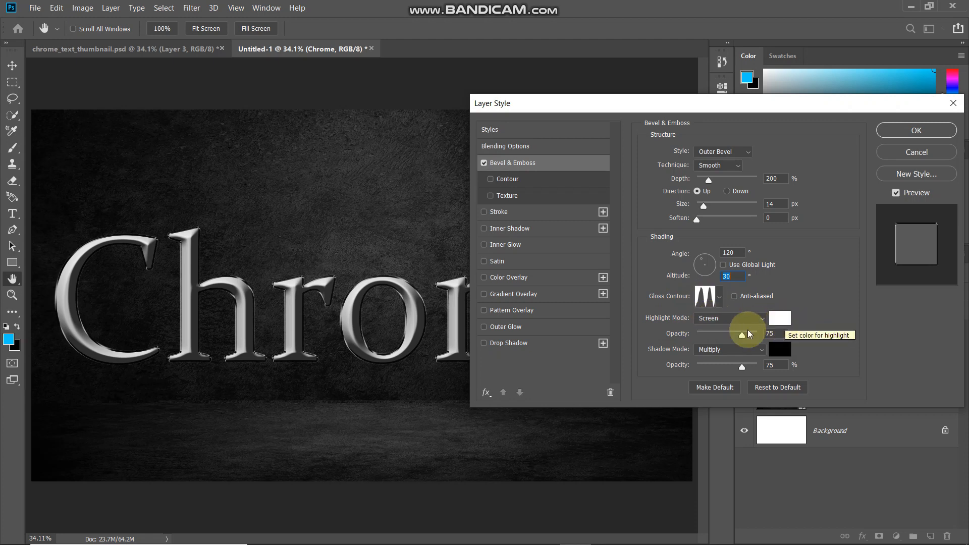
click(776, 333)
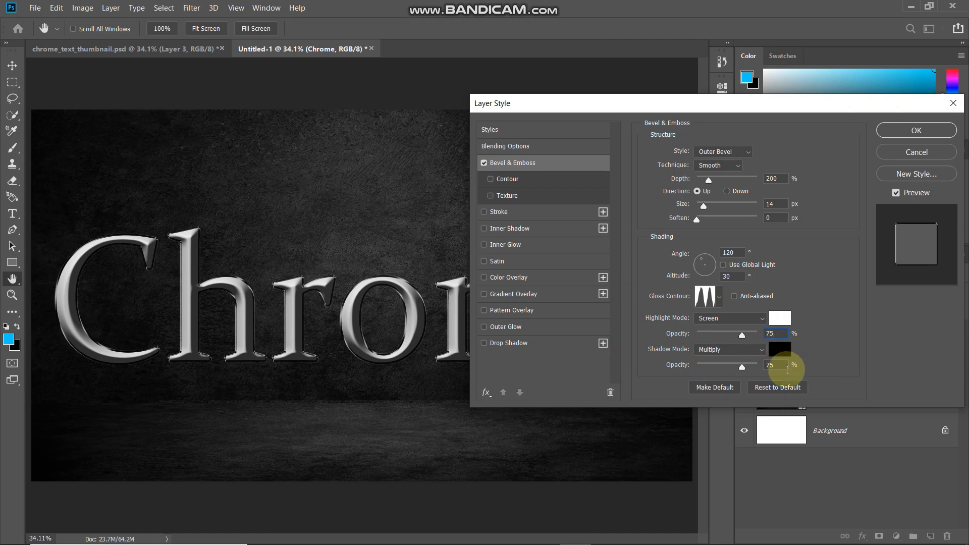
click(784, 364)
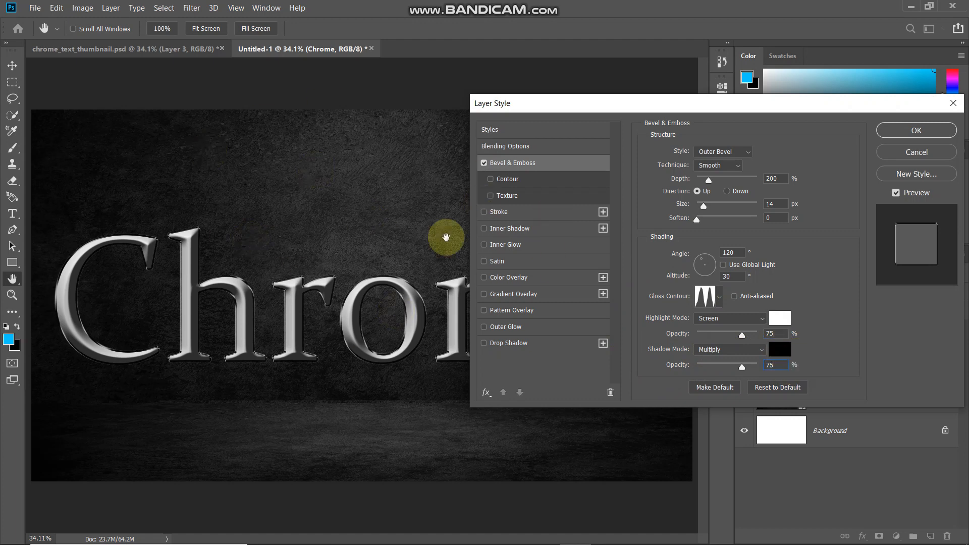
click(483, 164)
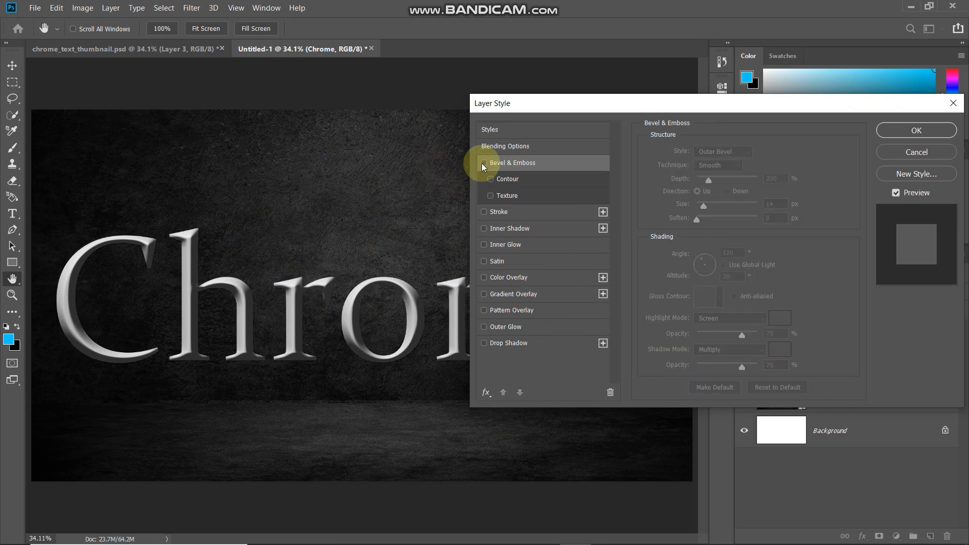
click(483, 163)
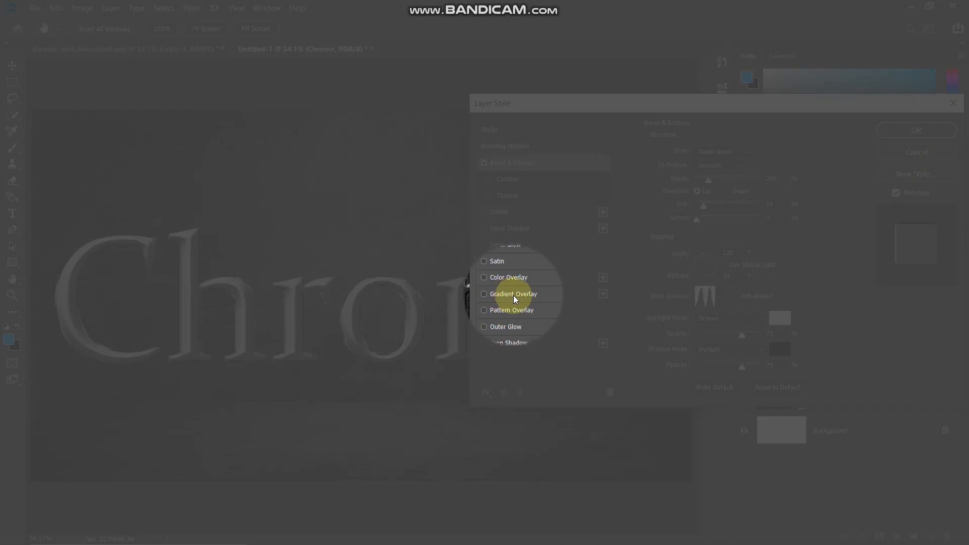
- Add a Gradient Overlay to the Chrome layer with Color Burn blend mode and 60% opacity
click(512, 299)
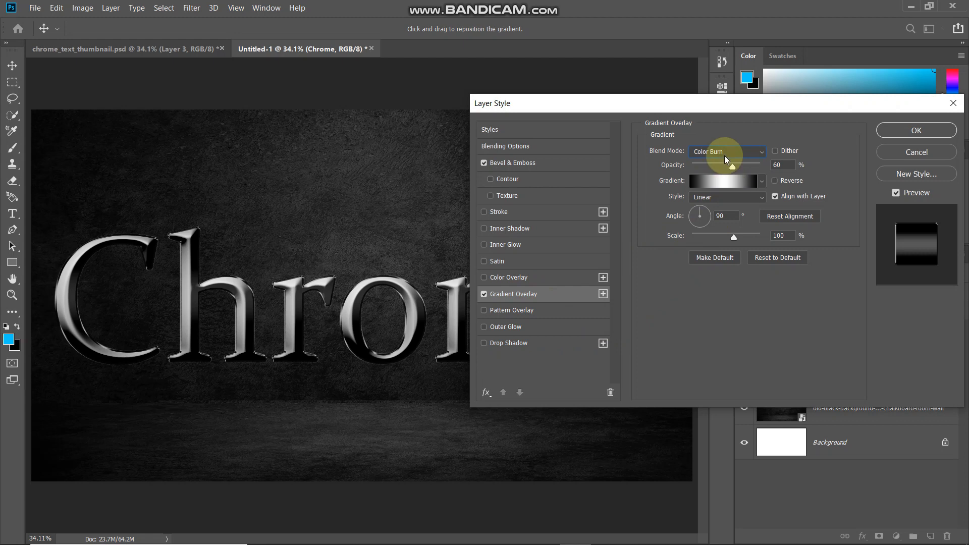
click(726, 152)
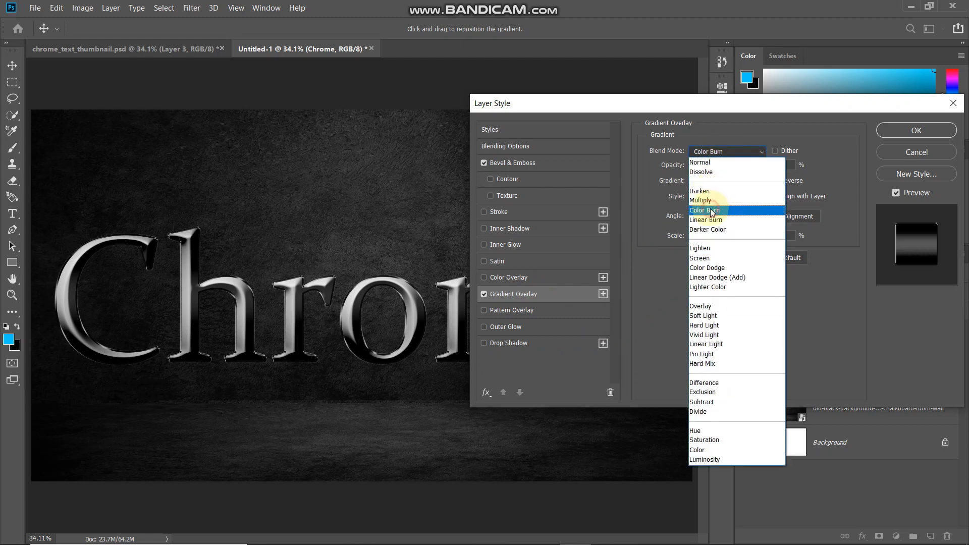
click(712, 211)
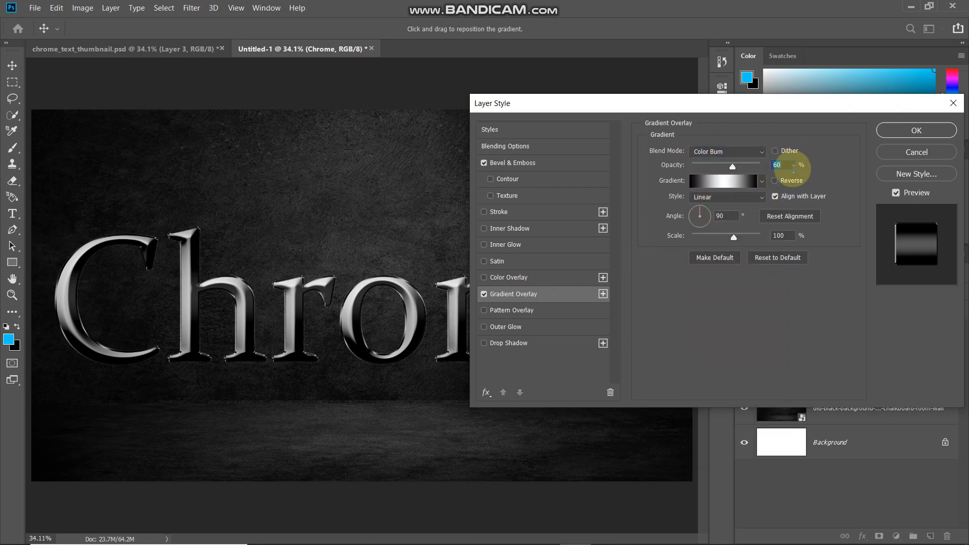
- Base the overlay gradient on the Black, White preset, move its white stop to 50% location and add another stop at 100%
click(716, 182)
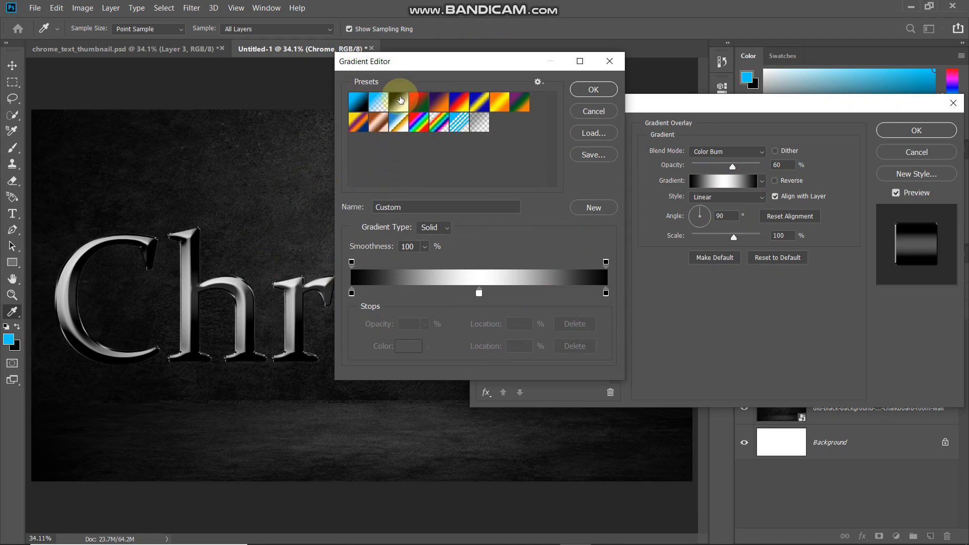
click(401, 100)
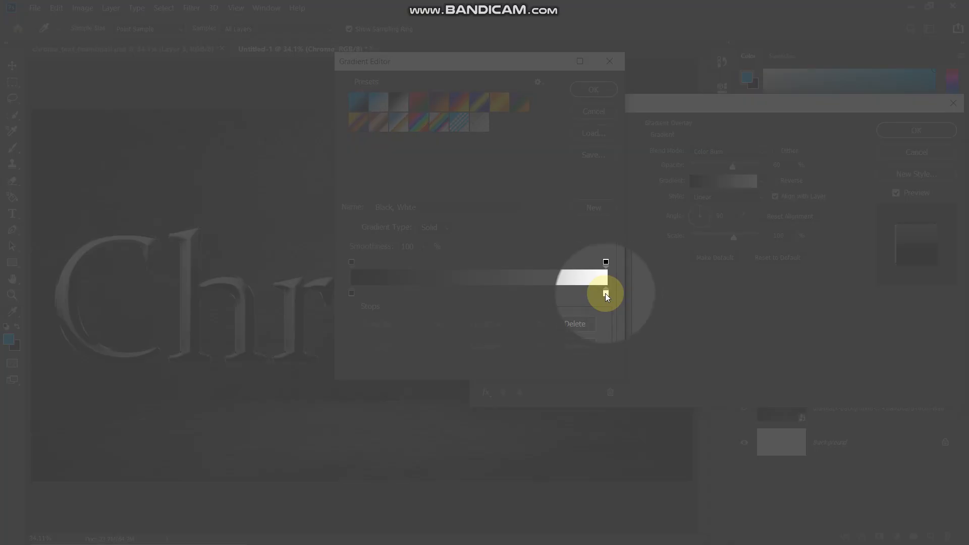
click(606, 293)
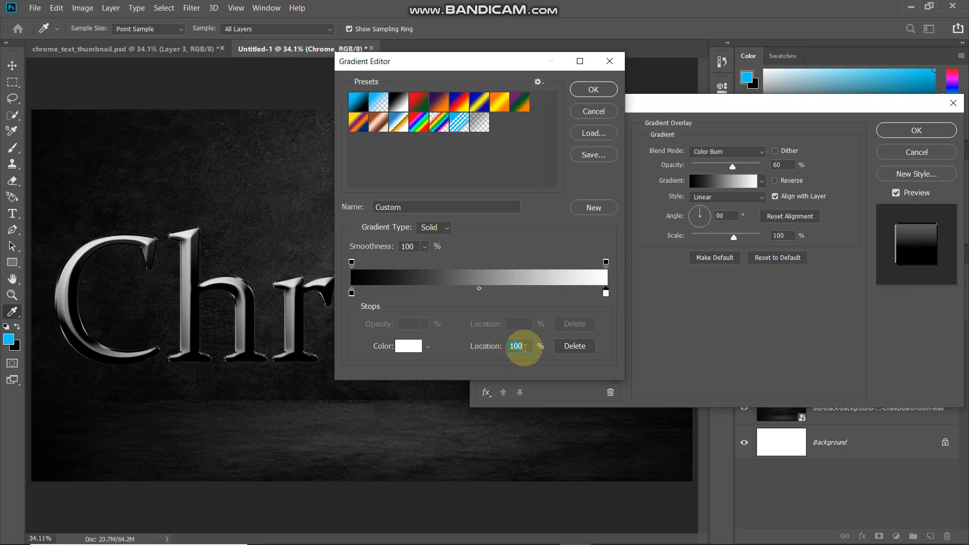
text(50)
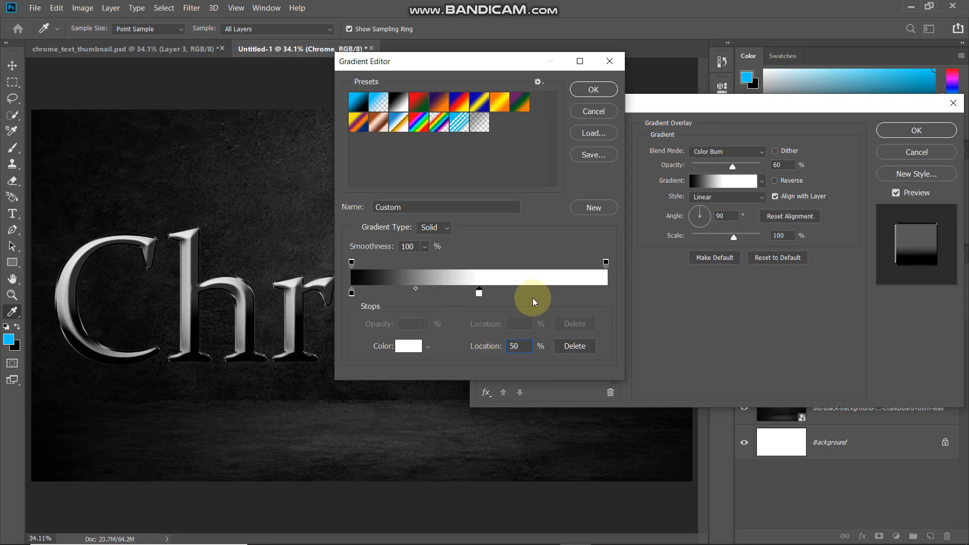
click(601, 293)
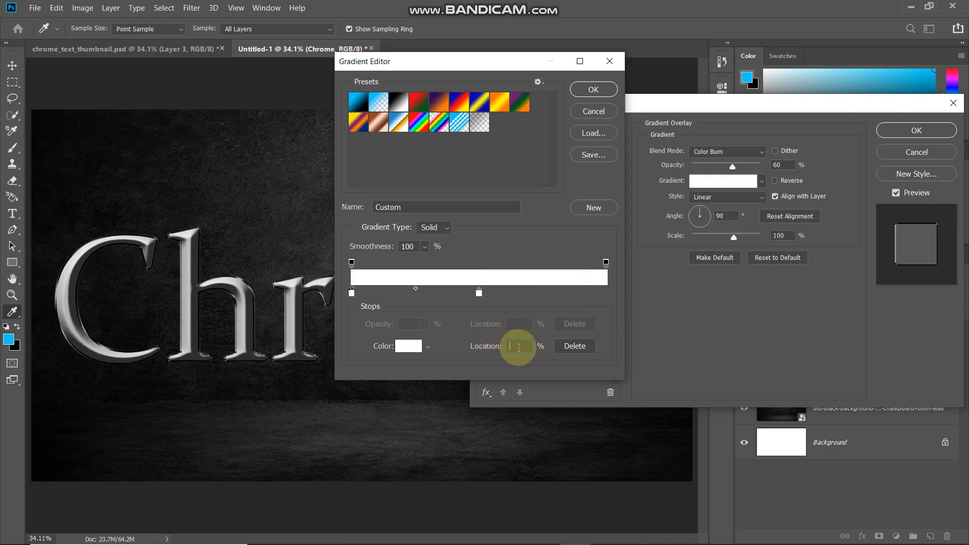
text(100)
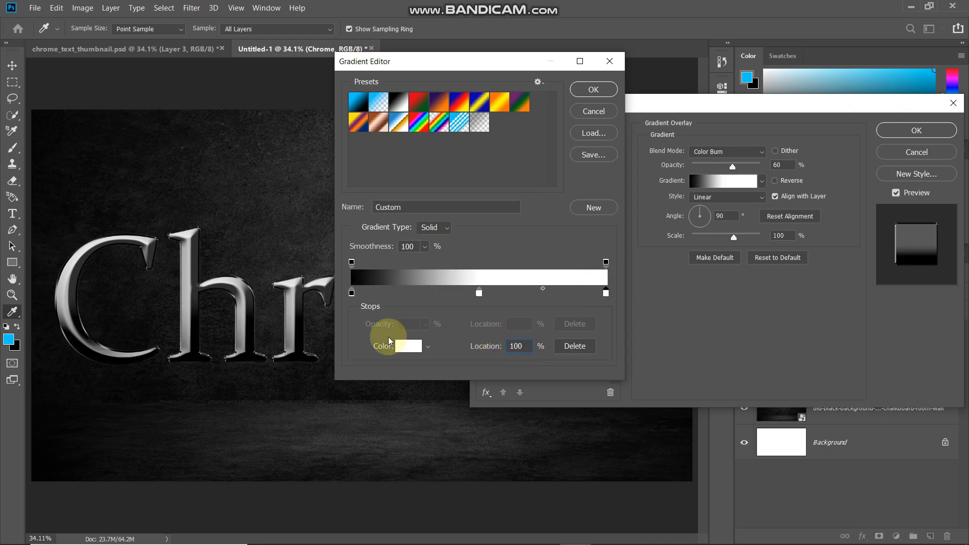
- Colour the gradient stop at 100% black (#000000) and accept the black-white-black gradient
click(406, 347)
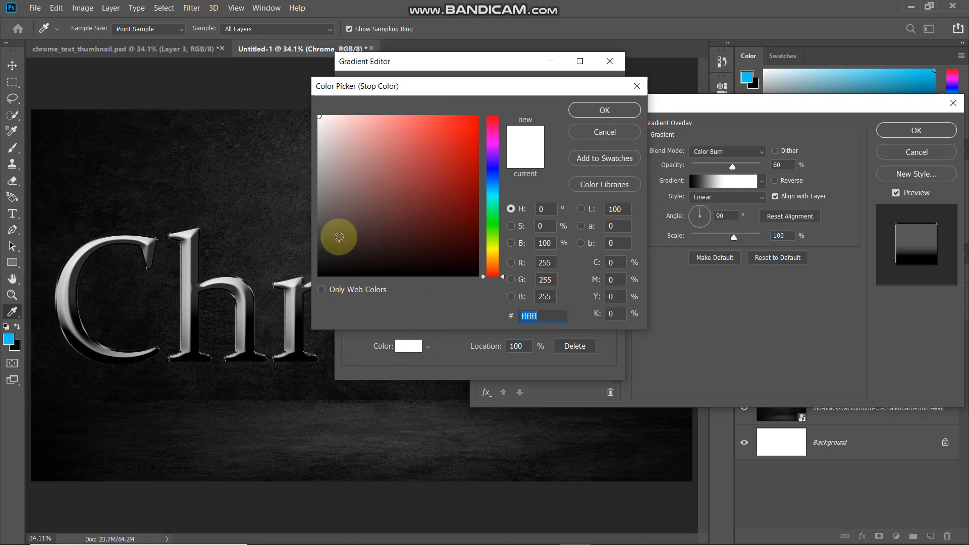
click(339, 255)
drag(339, 255, 309, 283)
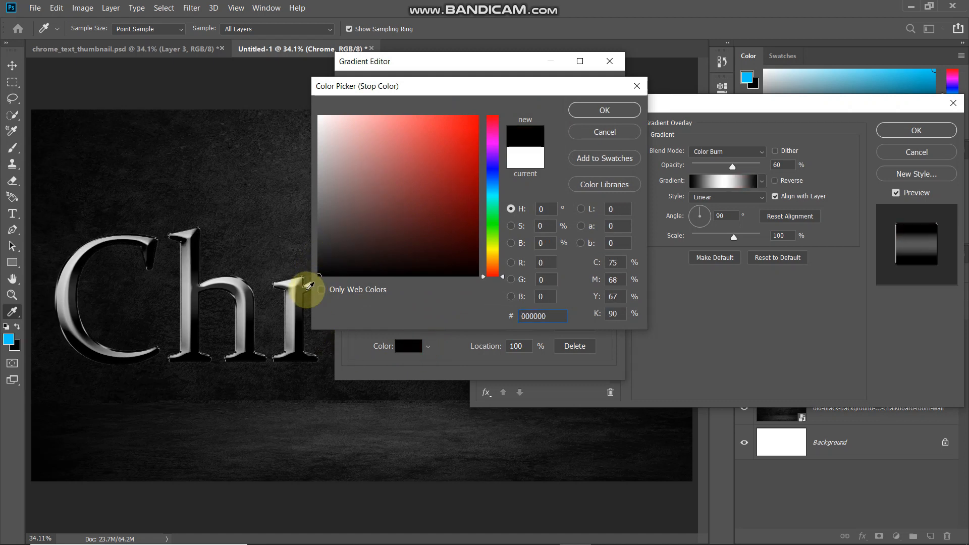
click(605, 109)
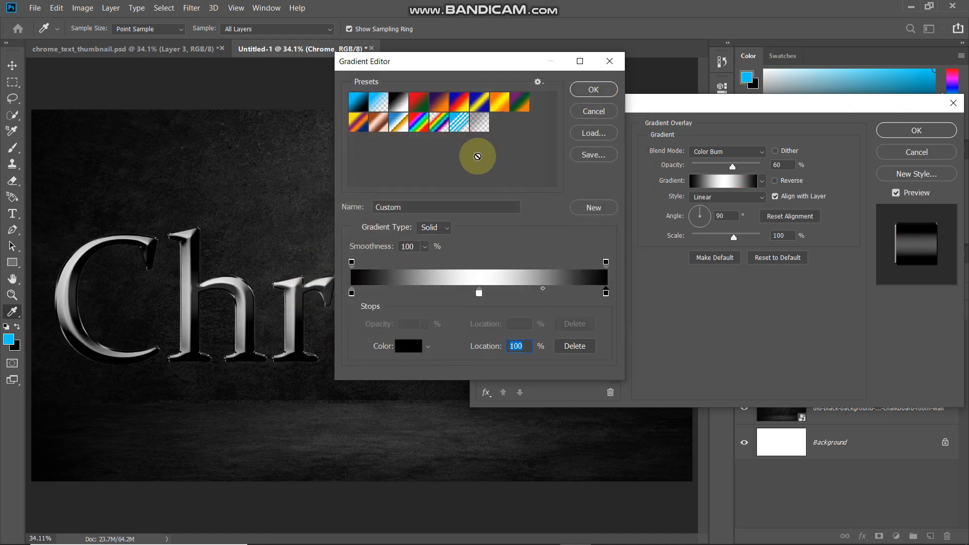
click(581, 91)
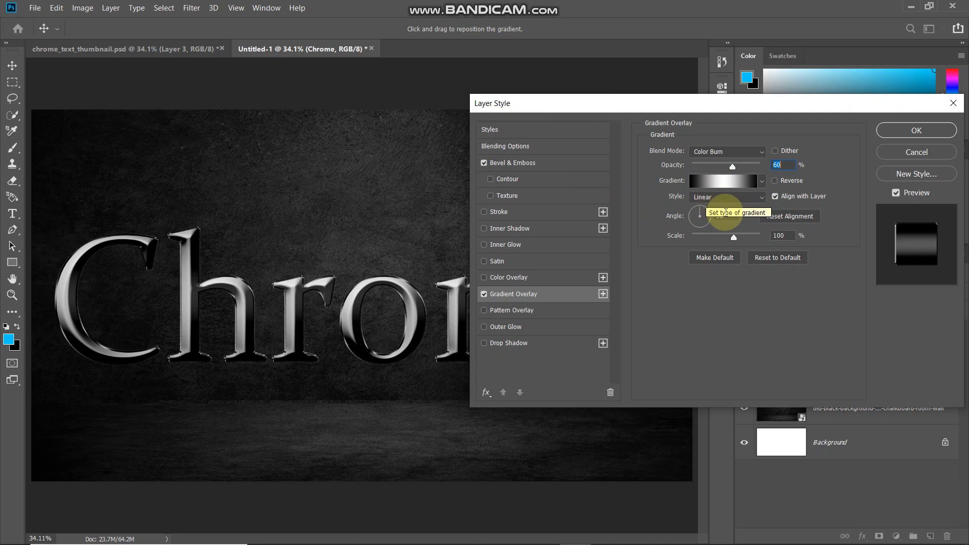
- Check the gradient overlay's 90° angle and compare the text with and without the overlay
click(729, 213)
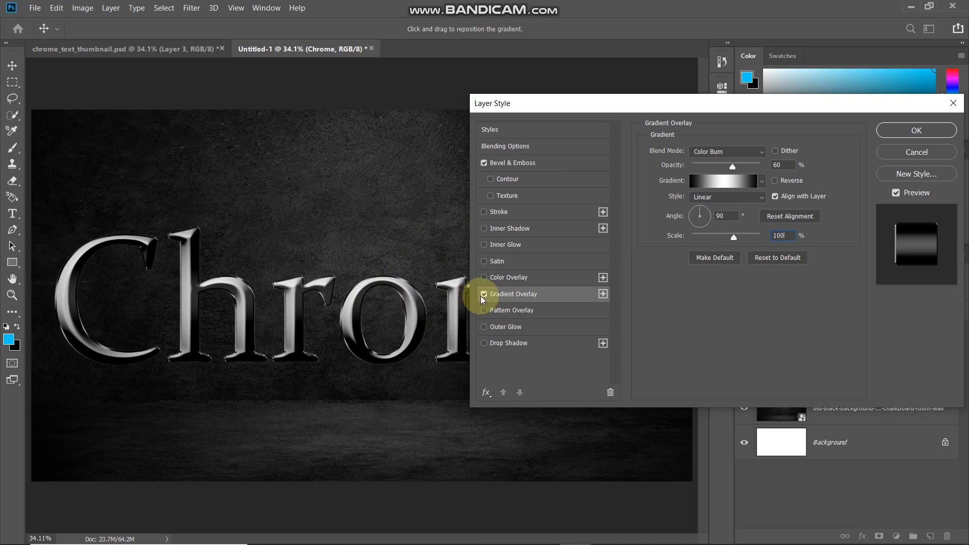
click(483, 295)
click(484, 295)
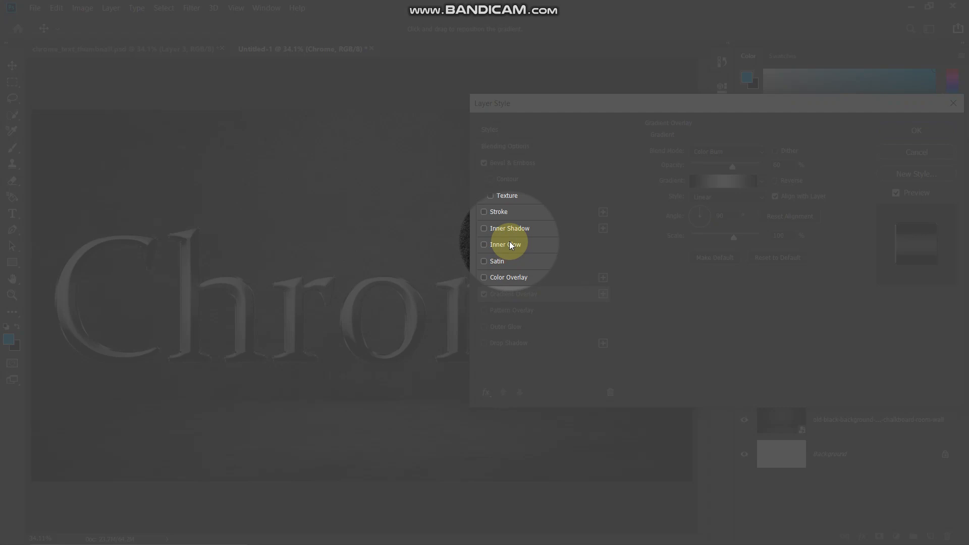
- Add a white Inner Glow to the Chrome layer with Screen blend mode, 75% opacity and 0% noise
click(511, 245)
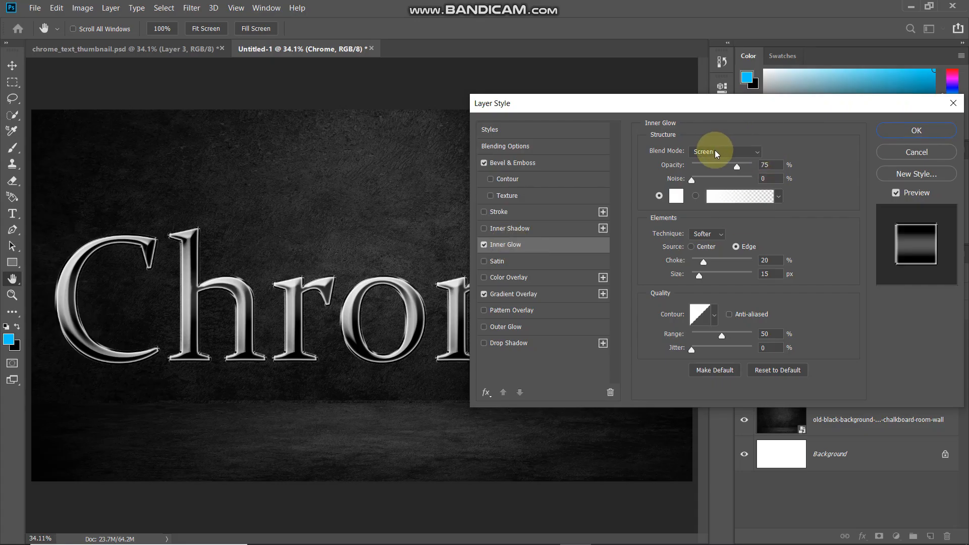
click(776, 165)
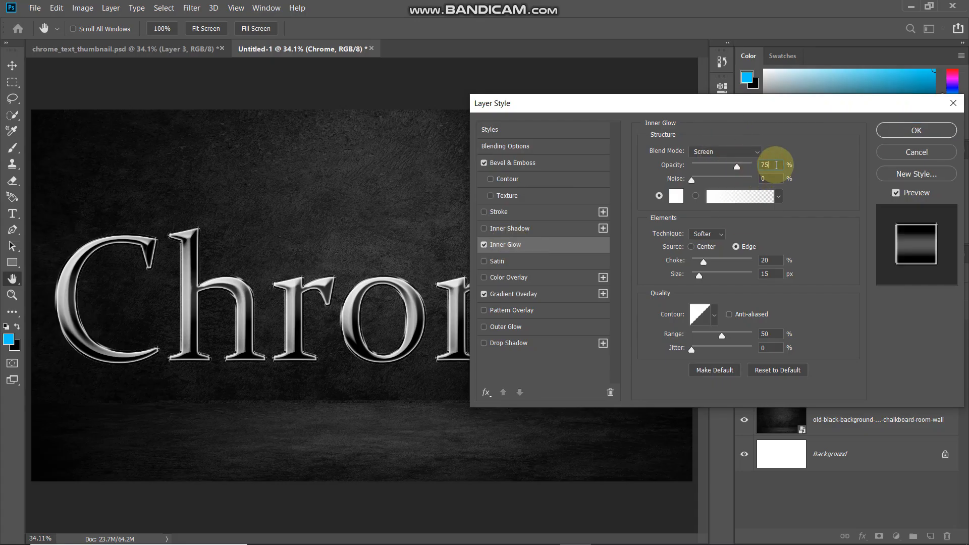
click(775, 179)
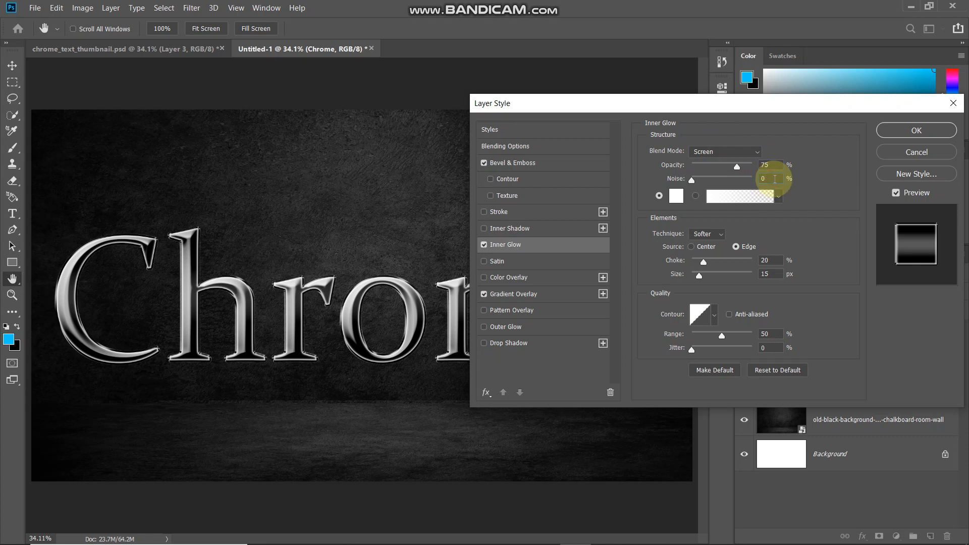
click(677, 196)
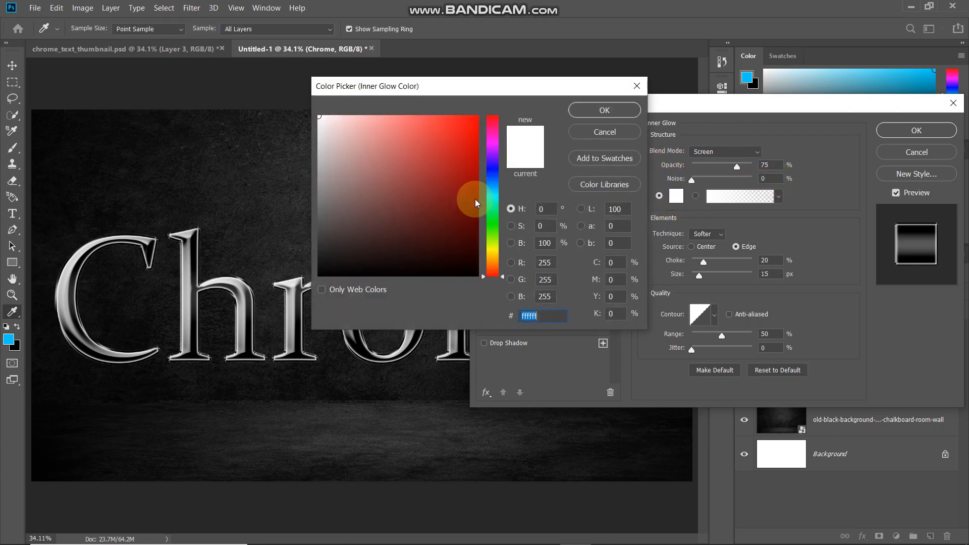
click(604, 110)
- Give the inner glow Softer technique, Edge source, 20% choke and 15 px size, and compare the text with and without it
click(706, 234)
click(701, 245)
click(749, 249)
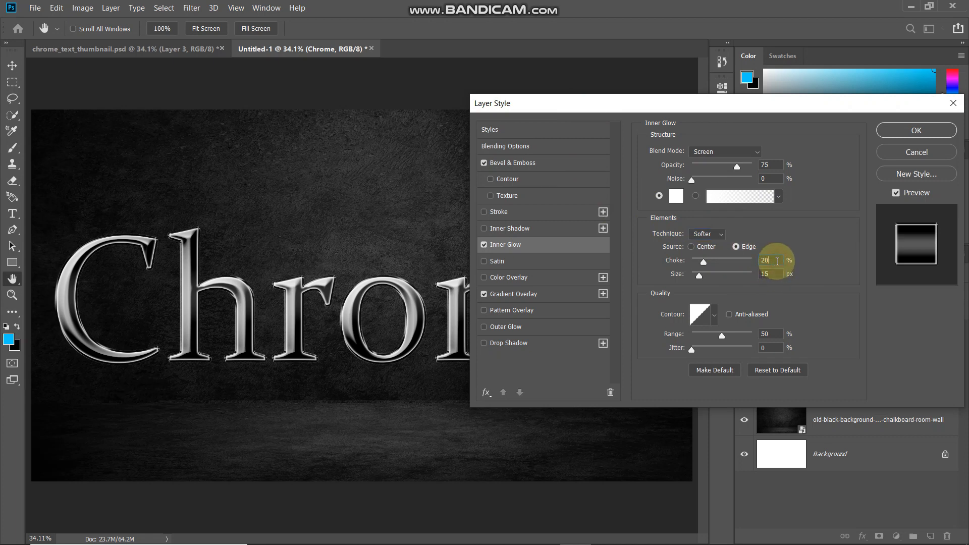
click(780, 273)
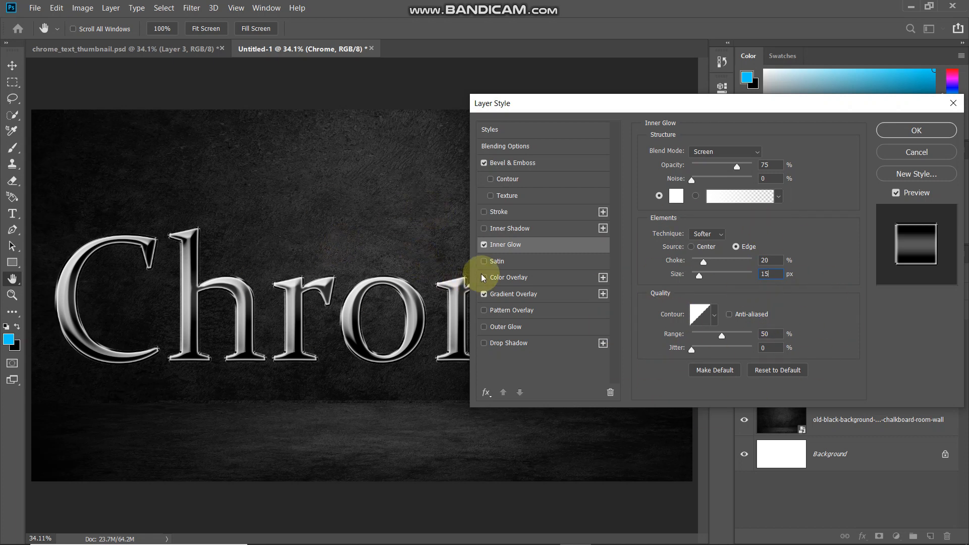
click(483, 245)
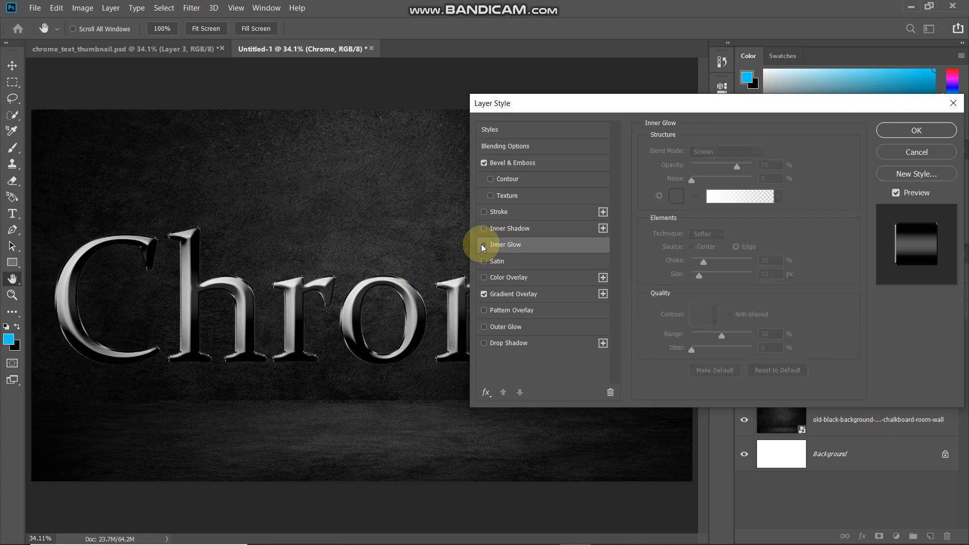
click(483, 247)
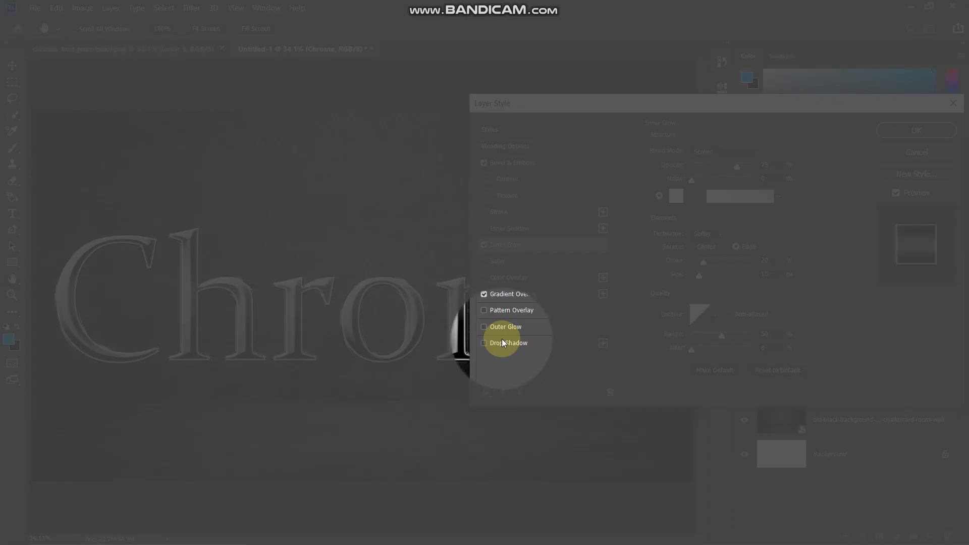
- Add a black Multiply Drop Shadow with 75% opacity, 120° angle, 40 px distance, 20% spread and 50 px size
click(499, 345)
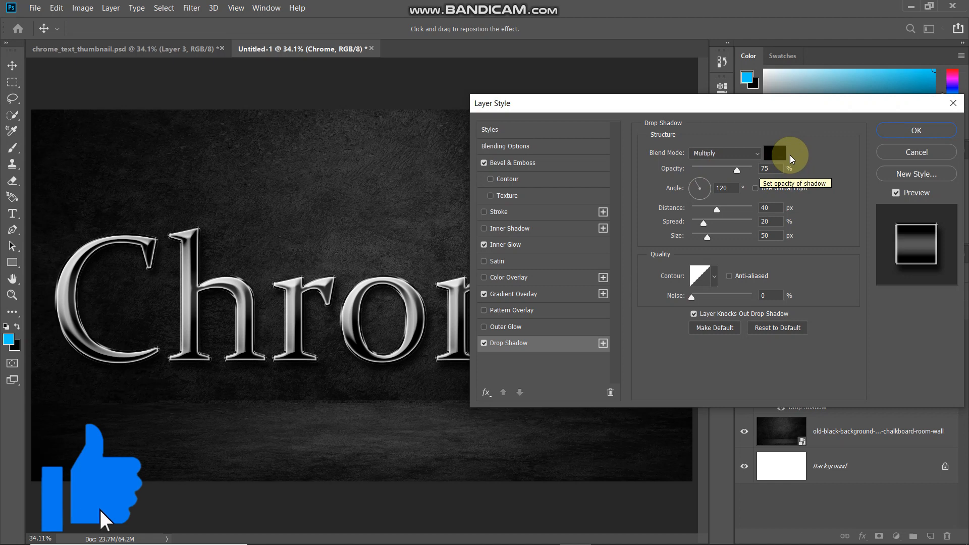
click(777, 154)
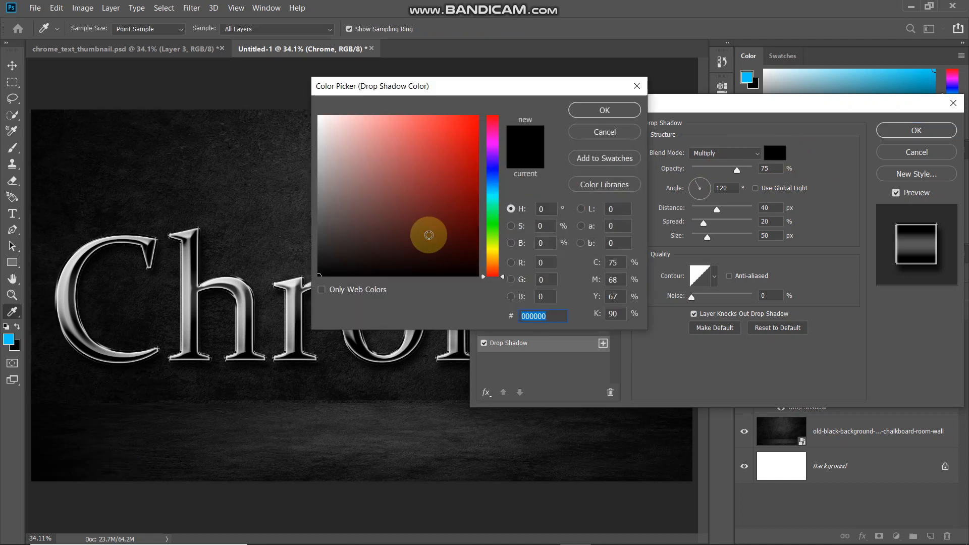
click(599, 112)
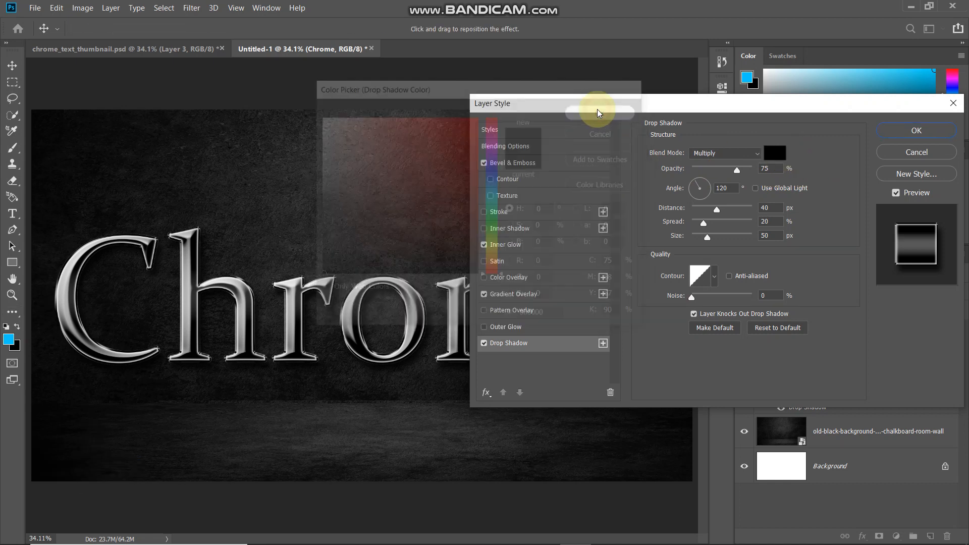
click(770, 168)
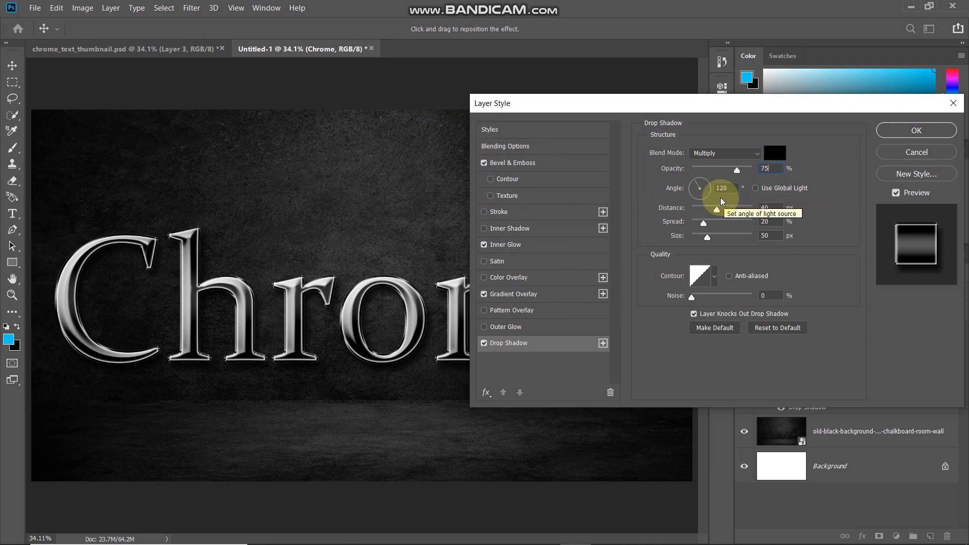
click(731, 187)
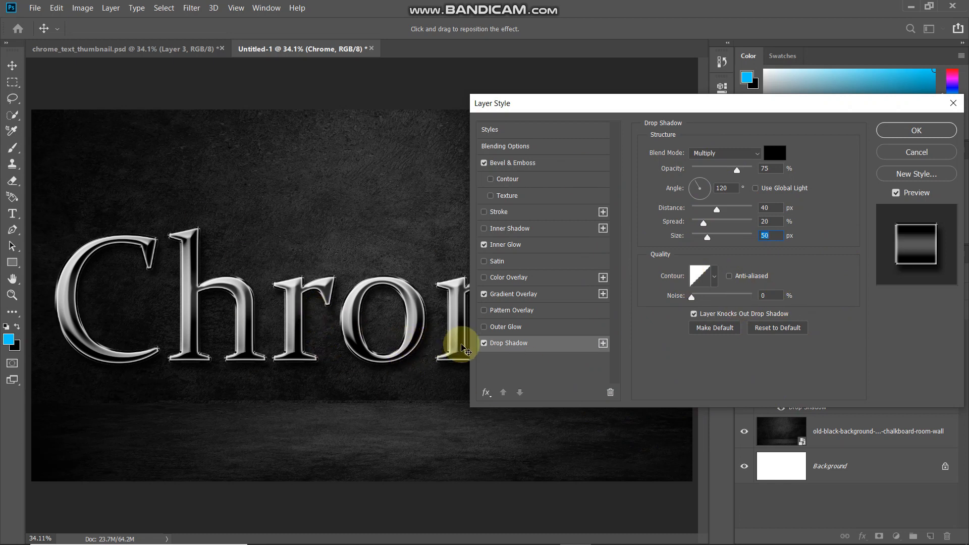
- Compare the text with and without the drop shadow, then apply the layer style with the shadow enabled
click(483, 345)
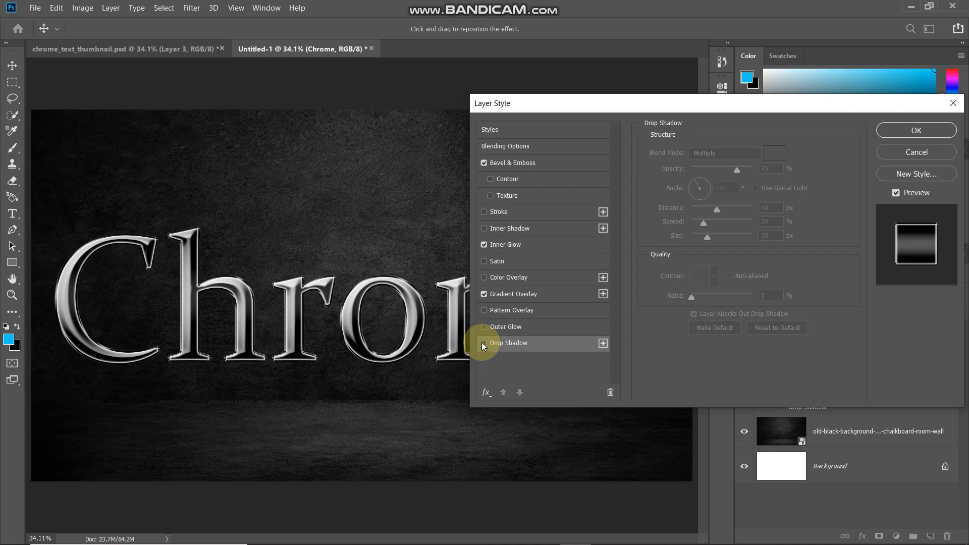
click(483, 345)
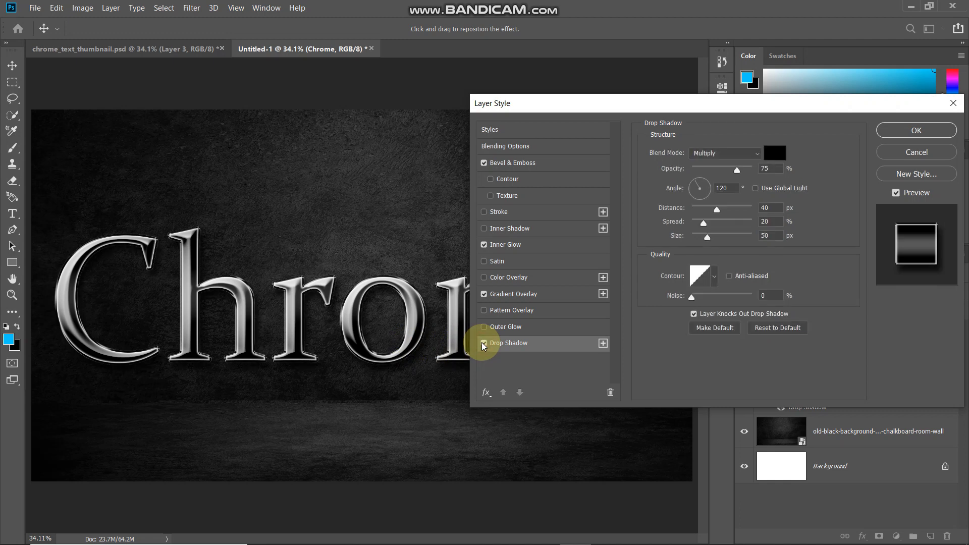
click(898, 132)
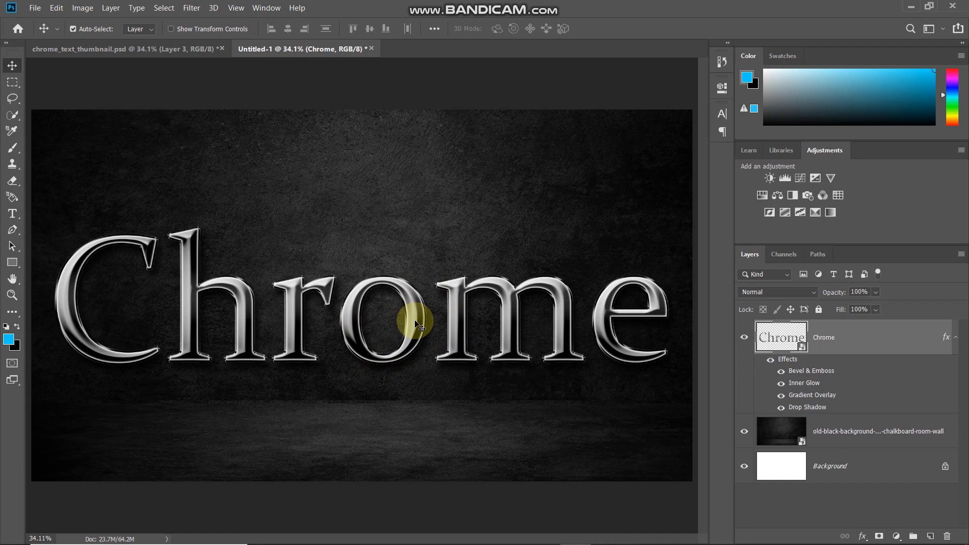
- Add a Curves adjustment layer with a point at input 52, output 249, and clip it to the Chrome layer
click(896, 536)
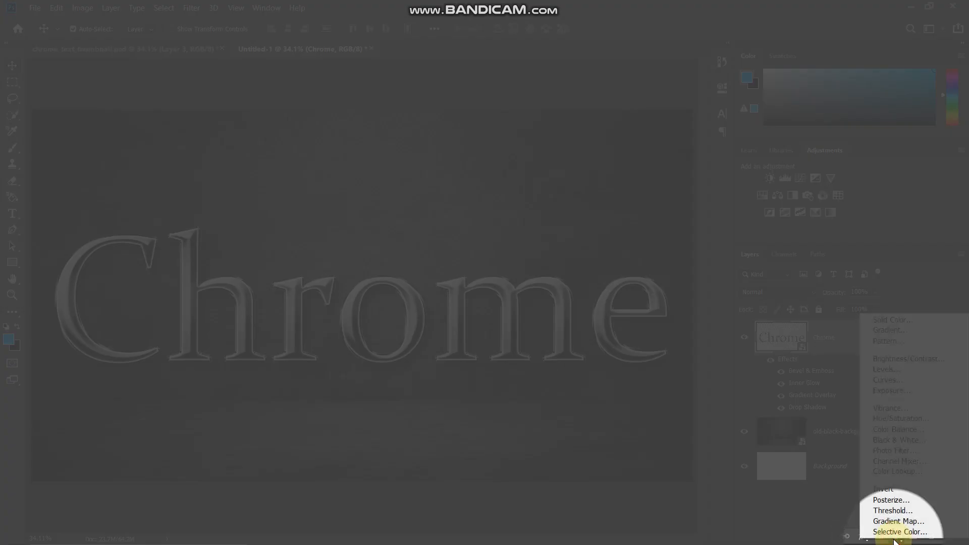
click(889, 381)
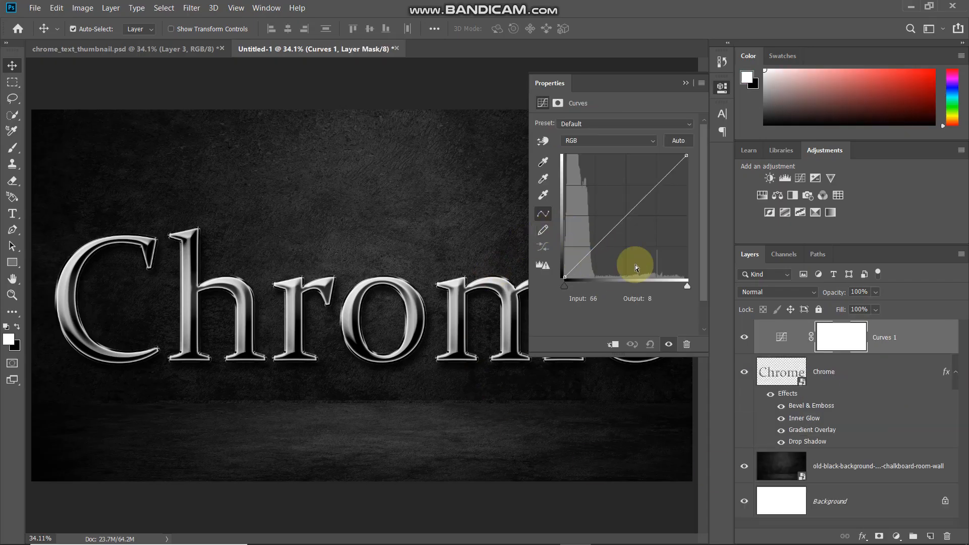
click(598, 243)
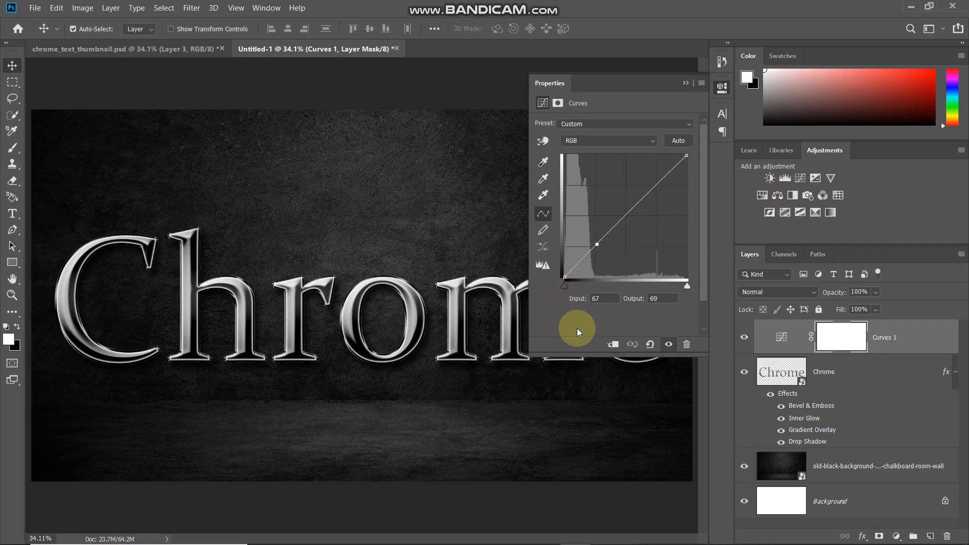
key(BackSpace)
key(BackSpace)
text(52)
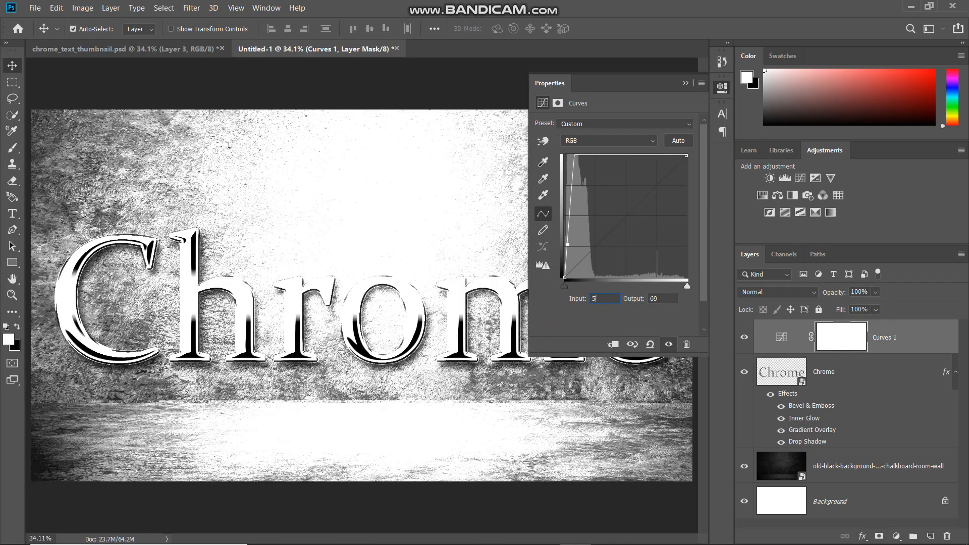
text(249)
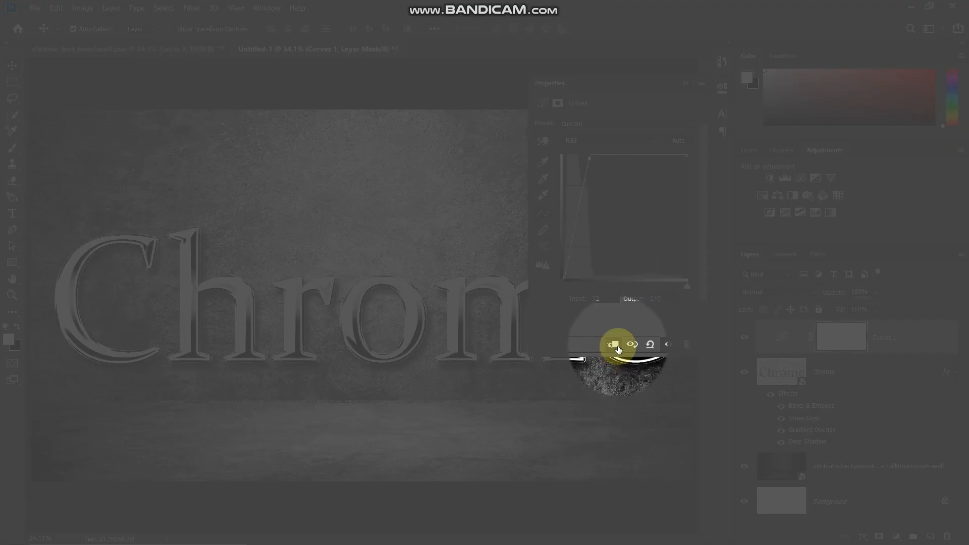
click(616, 346)
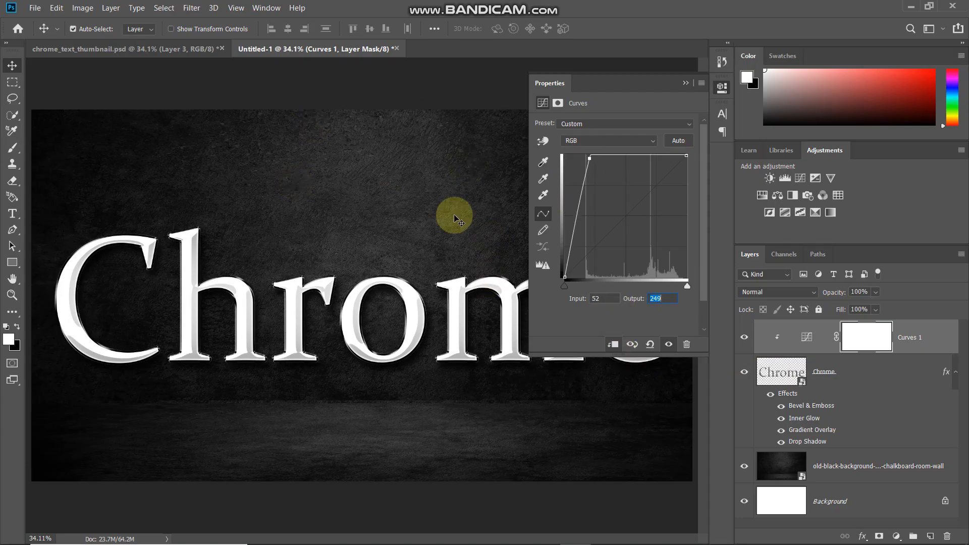
- Add a curve point at input 116 with a very low output and another at input 212, output 225, and compare the text without the adjustment
click(612, 156)
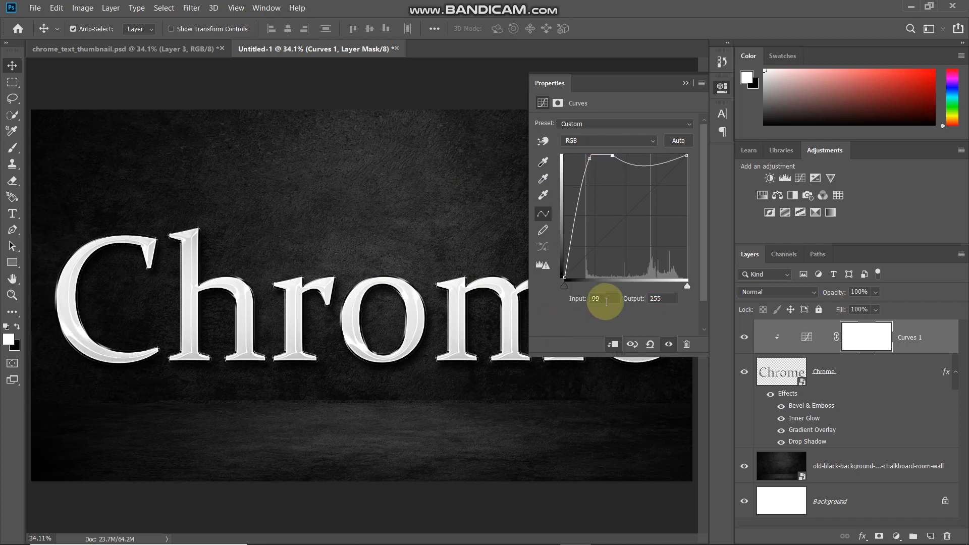
text(116)
text(1)
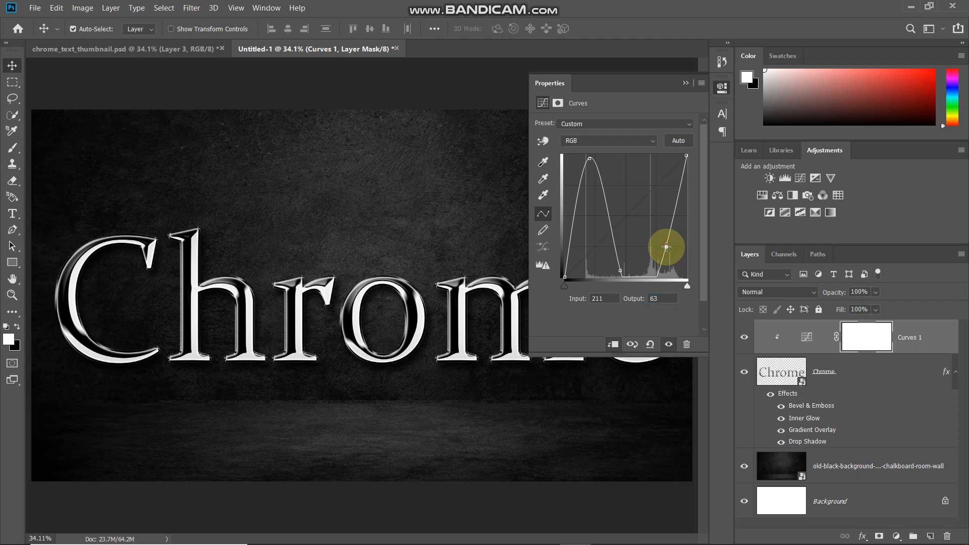
text(2)
key(Tab)
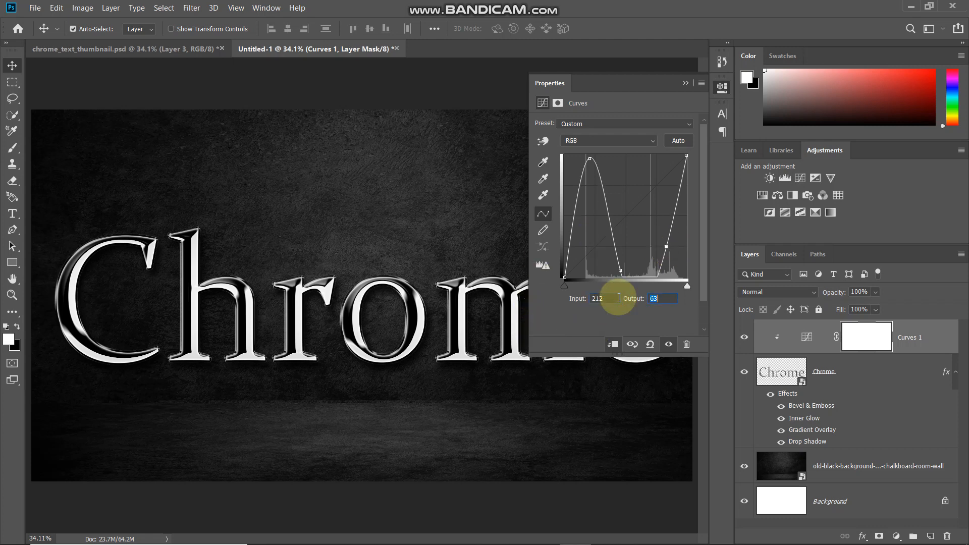
text(225)
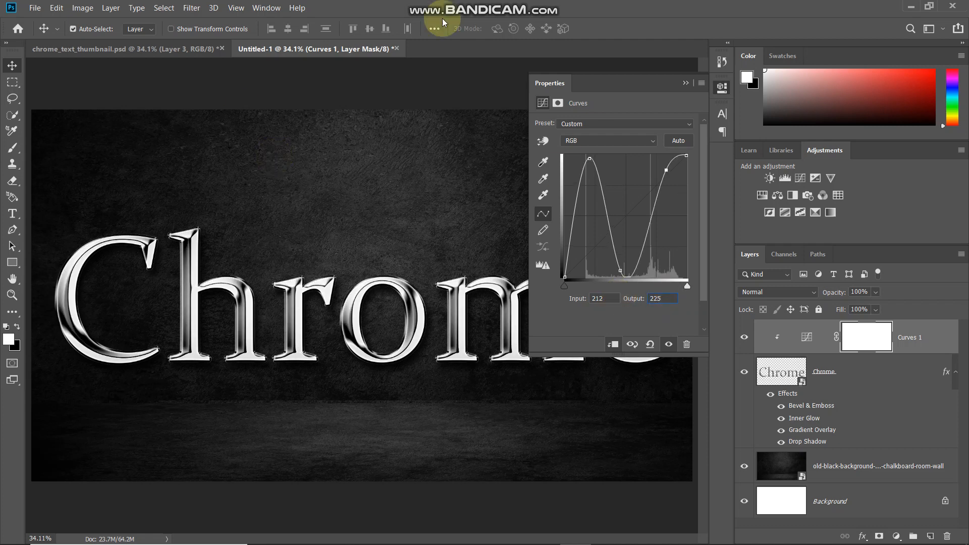
click(687, 83)
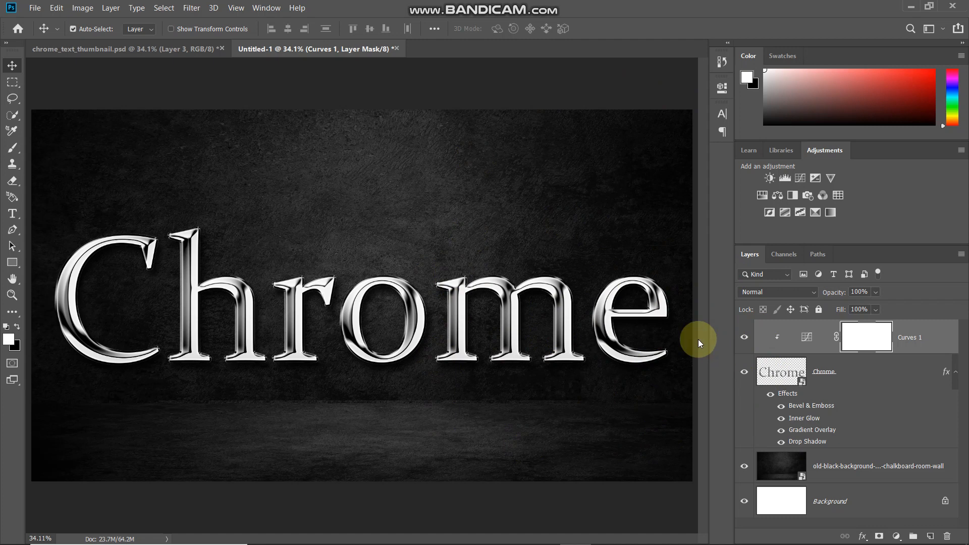
click(743, 341)
click(743, 341)
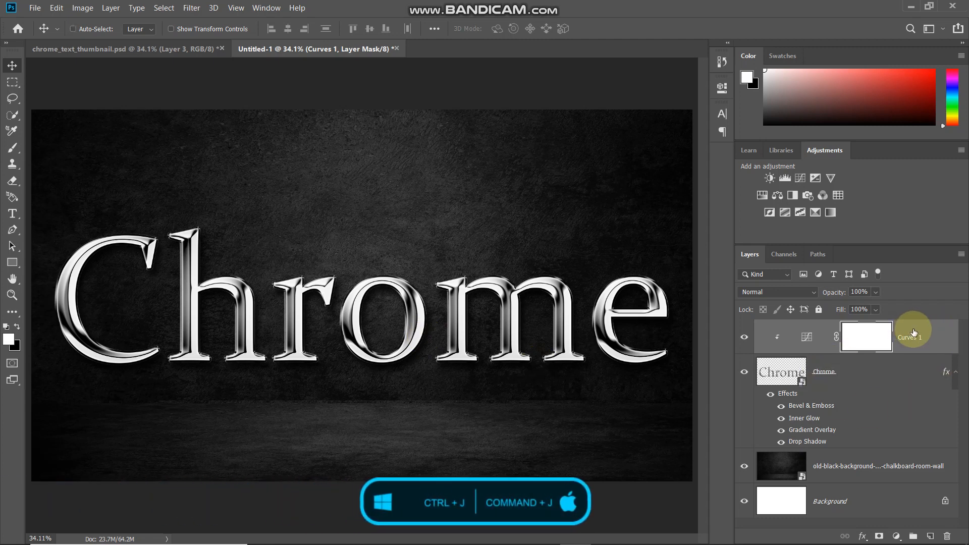
- Duplicate the Curves 1 layer, clip the copy to the Chrome layer at 50% opacity, and compare the text with and without it
key(ctrl+j)
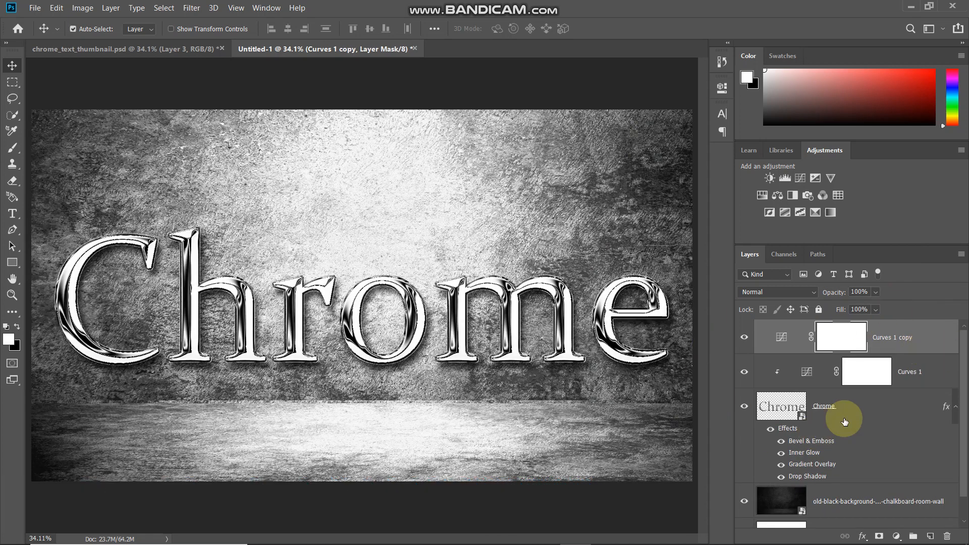
right_click(921, 341)
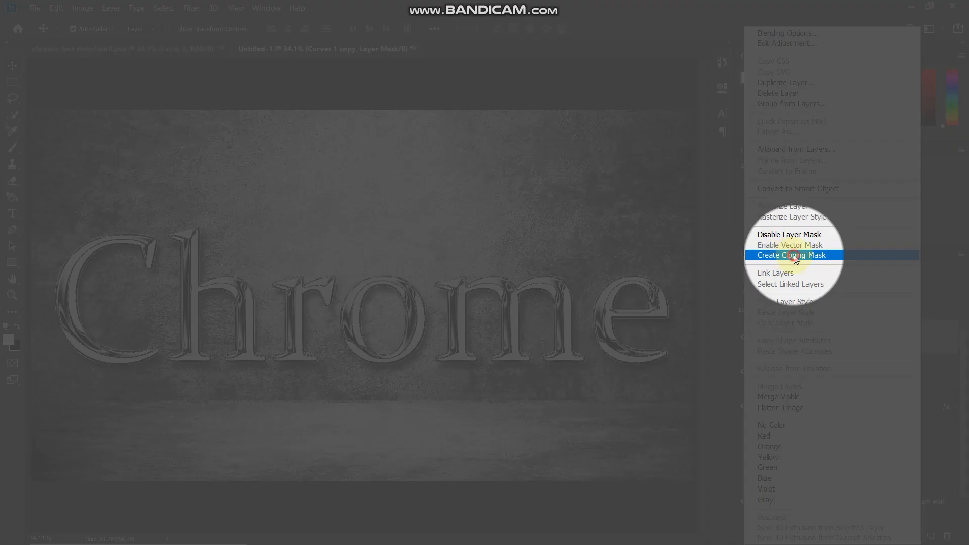
click(792, 256)
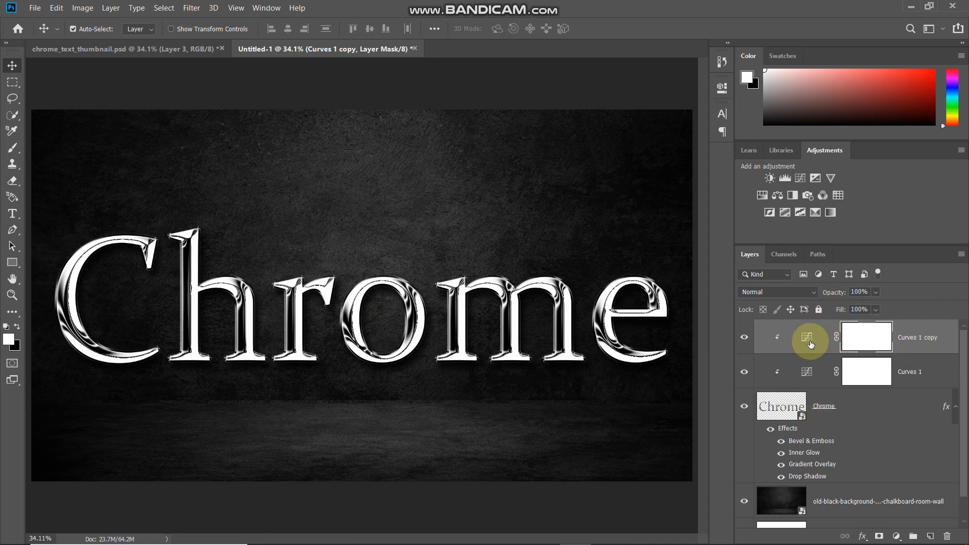
click(860, 292)
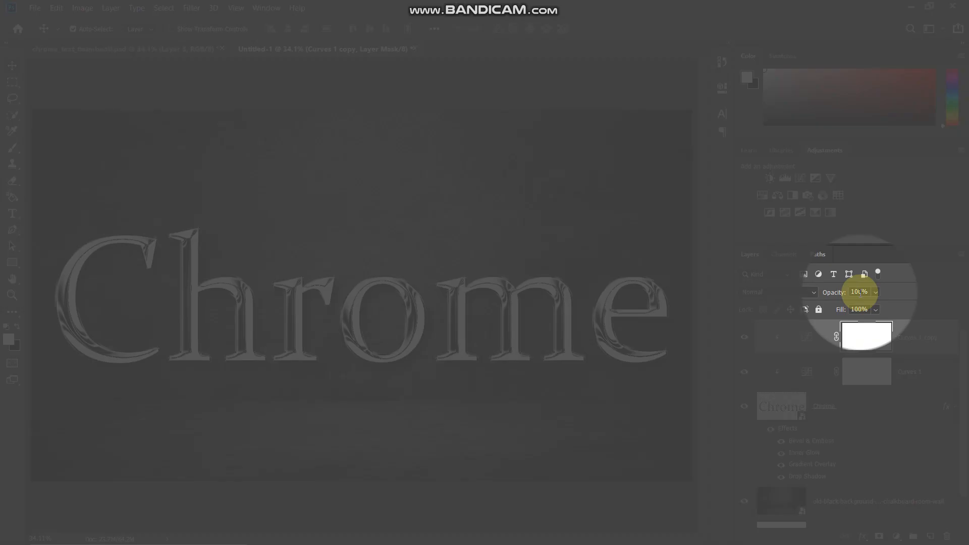
text(50)
key(Return)
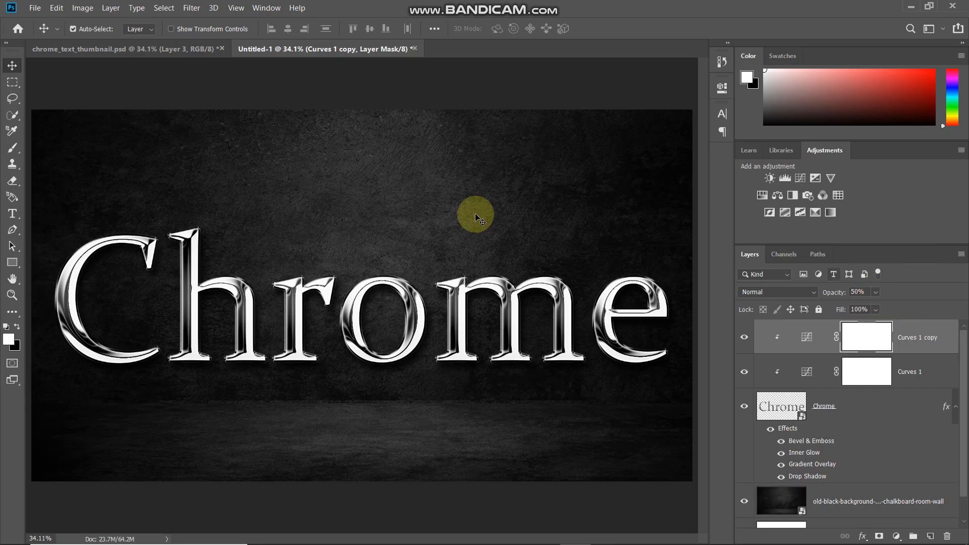
click(742, 341)
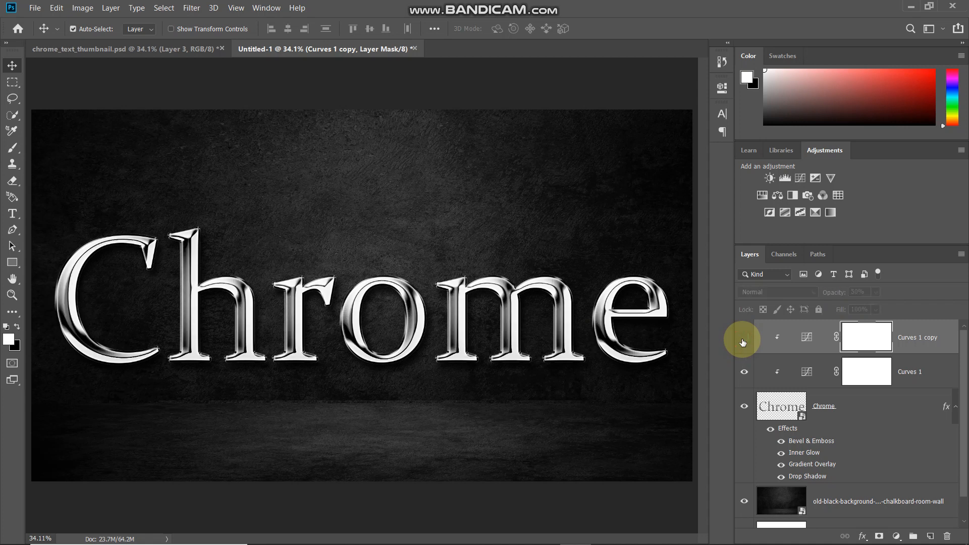
click(743, 341)
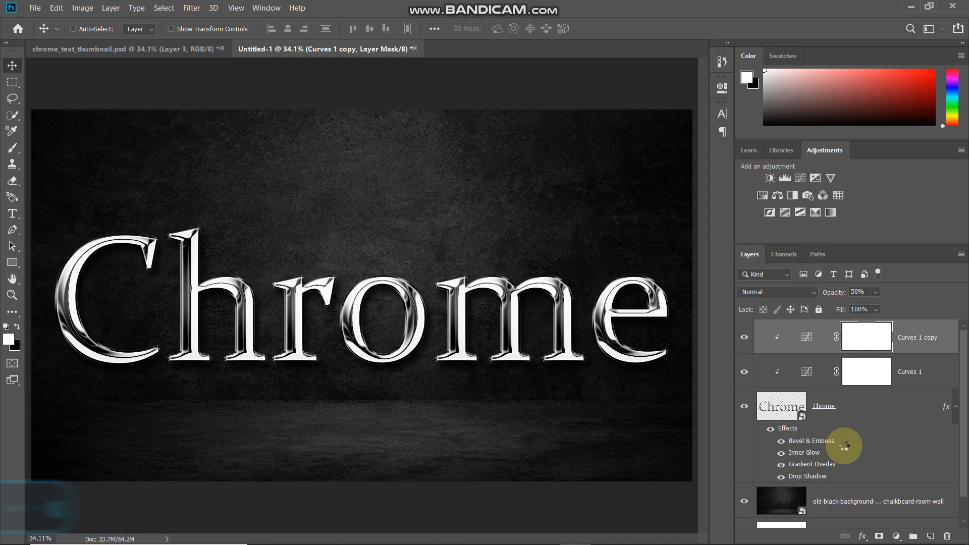
- Stamp all visible layers into a new layer above the stack and convert it to a smart object
key(ctrl+alt+shift+e)
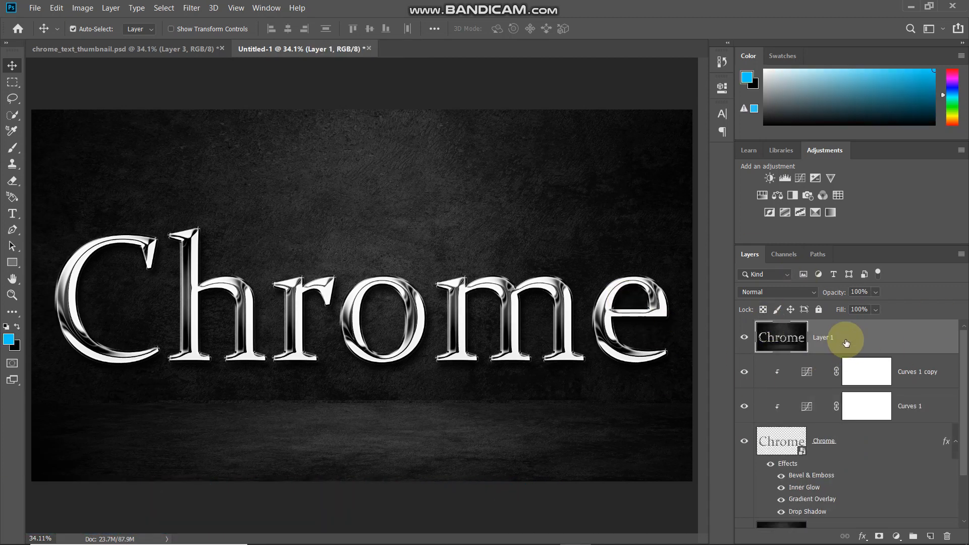
right_click(883, 339)
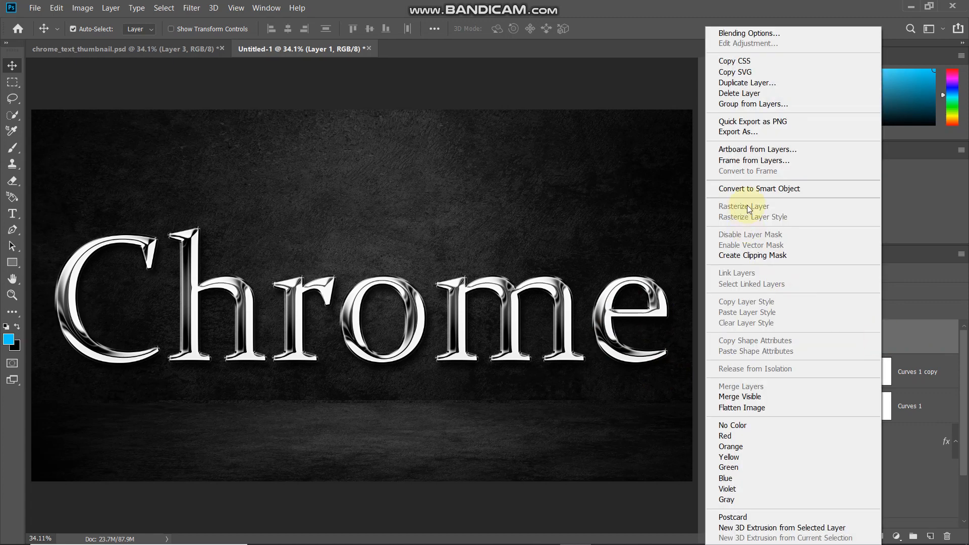
click(759, 189)
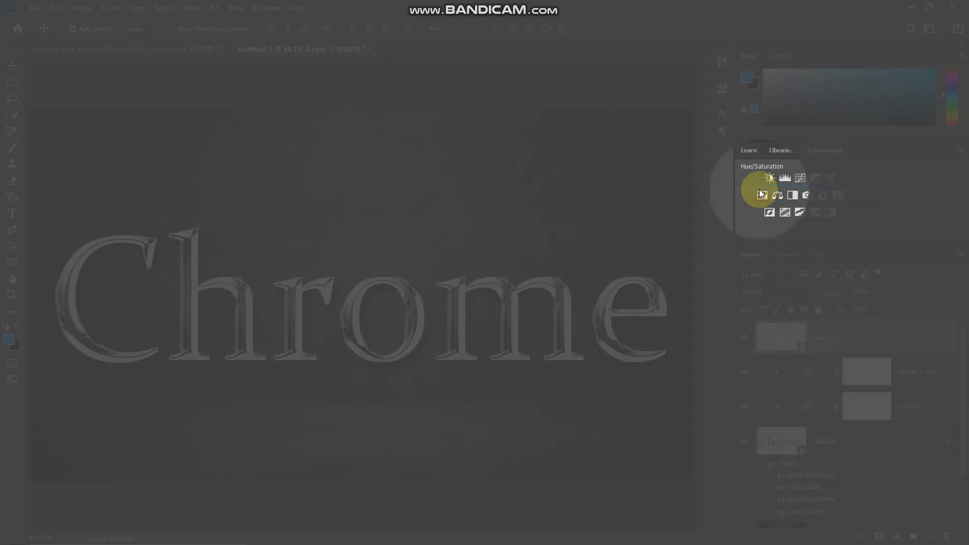
- Render a 105mm Prime lens flare with 40% brightness on the upper tip of the letter C
click(191, 9)
mouse_move(211, 201)
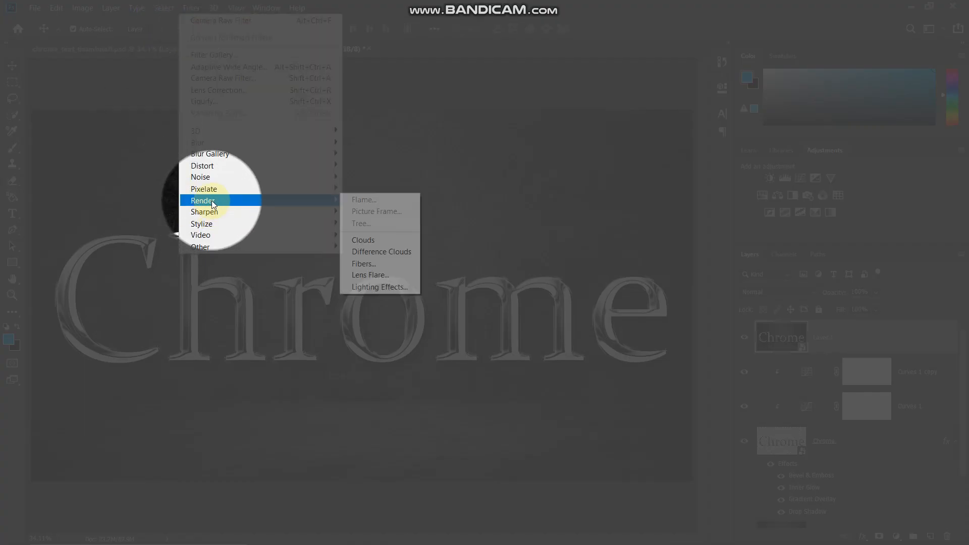
click(373, 277)
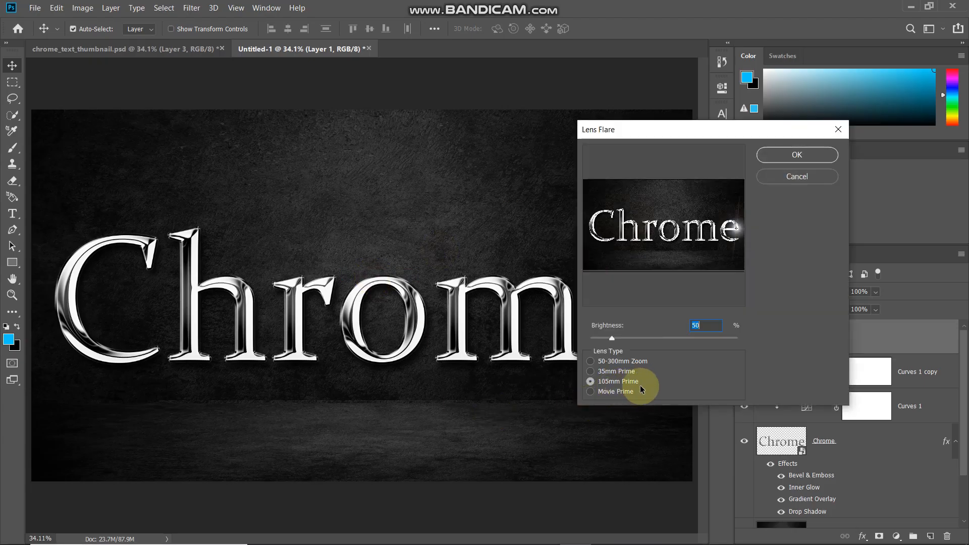
click(612, 214)
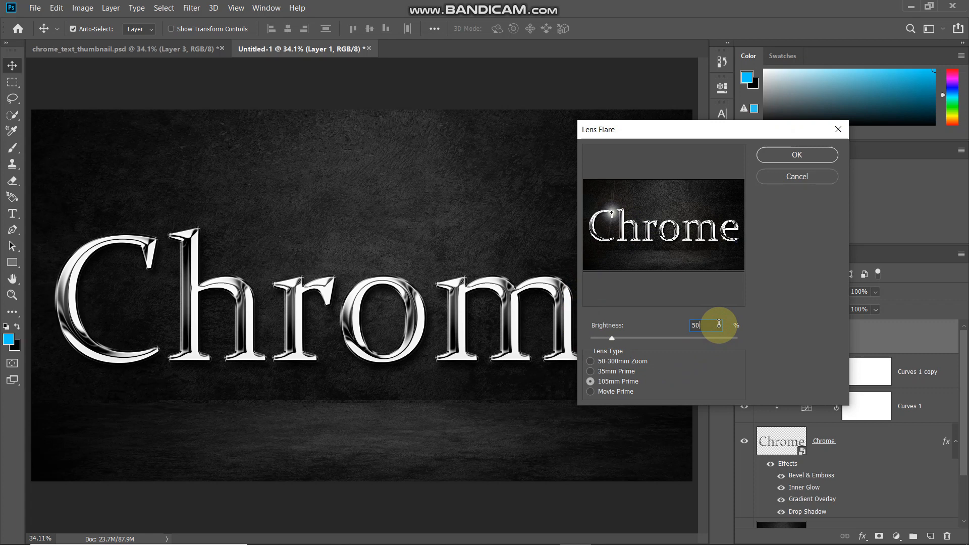
key(BackSpace)
key(BackSpace)
click(786, 150)
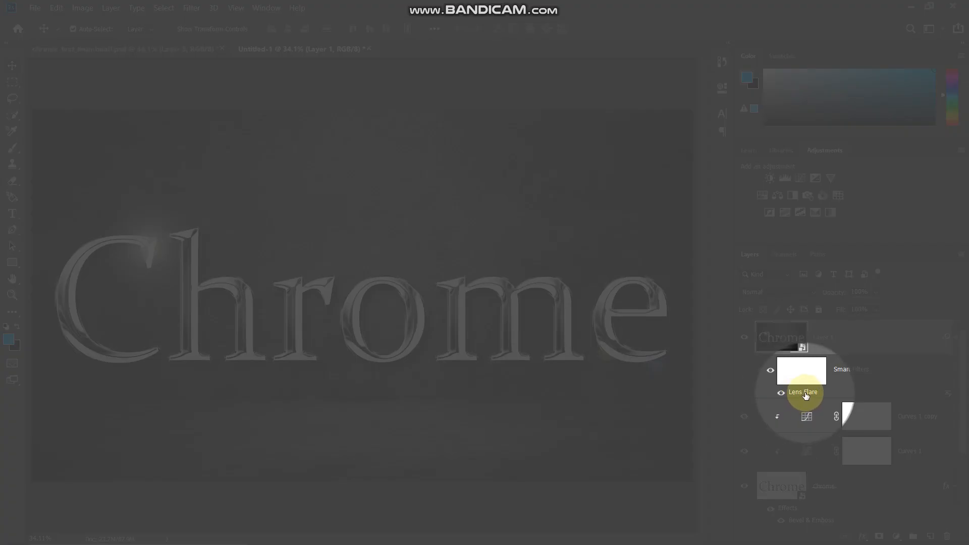
double_click(806, 396)
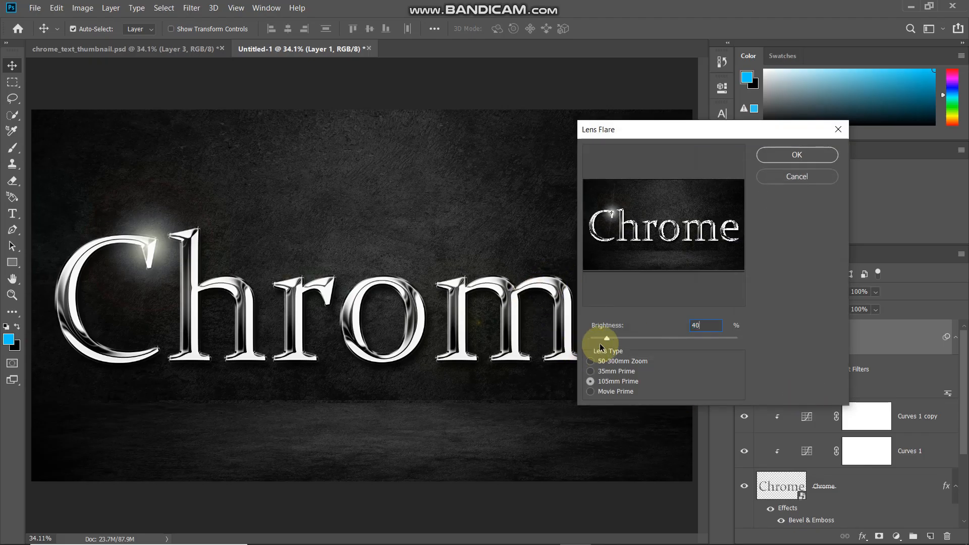
drag(607, 341, 628, 340)
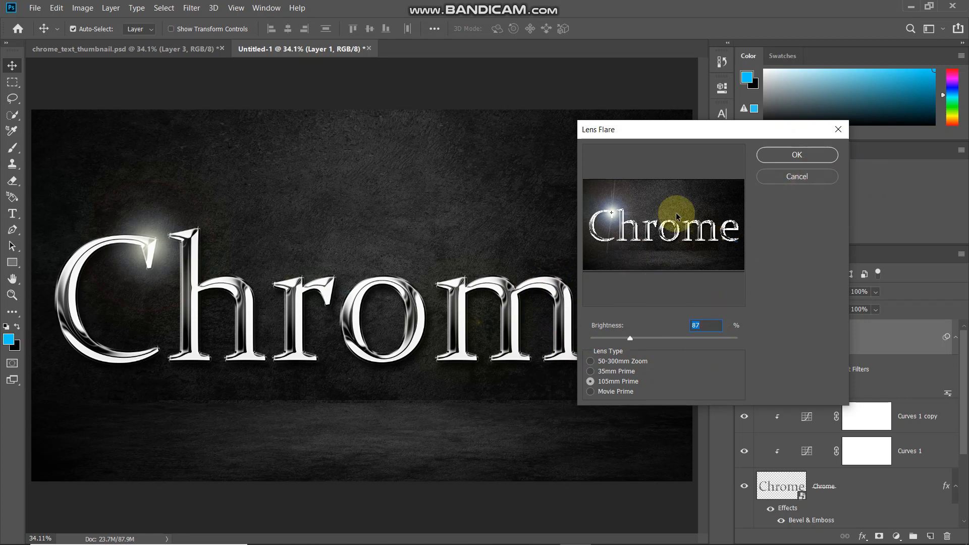
click(817, 177)
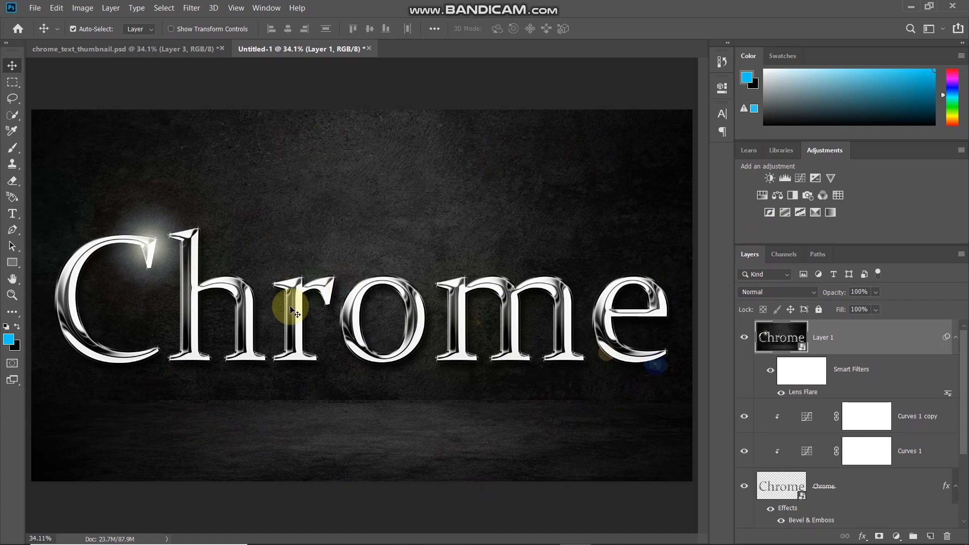
- Render a second lens flare with 60% brightness at the lower edge of the letter o
click(192, 8)
mouse_move(217, 201)
click(368, 278)
click(672, 238)
double_click(710, 326)
text(60)
click(773, 158)
- Render a third lens flare at the right edge of the final letter e
click(191, 8)
mouse_move(242, 202)
click(368, 278)
click(737, 229)
click(790, 155)
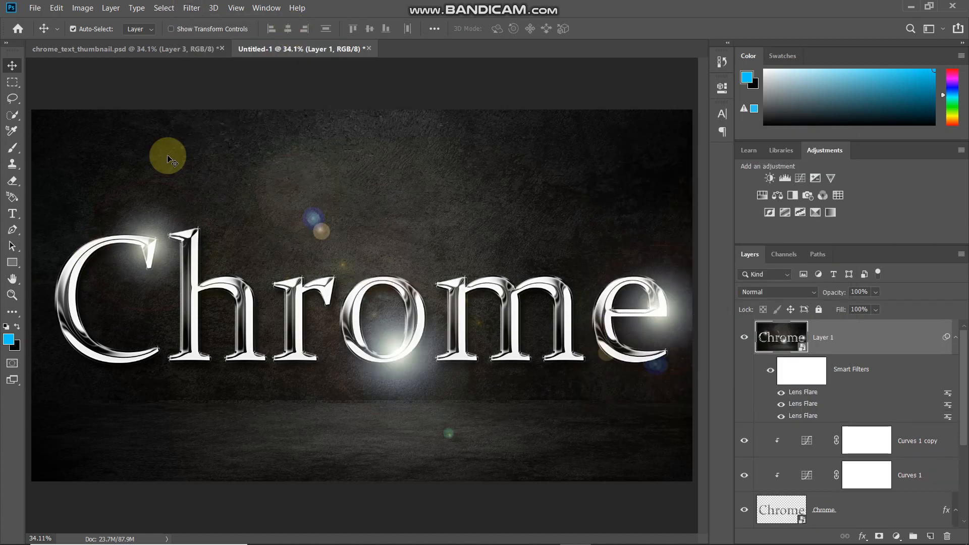